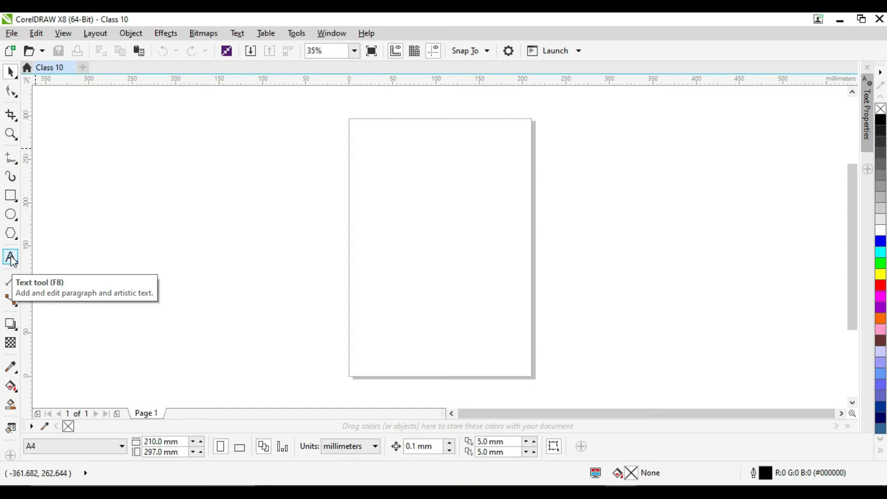
left_click(11, 258)
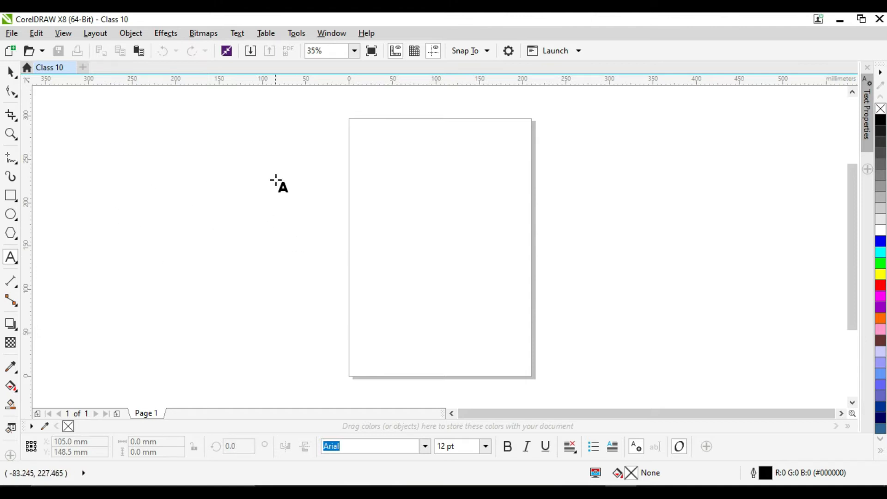
left_click(10, 71)
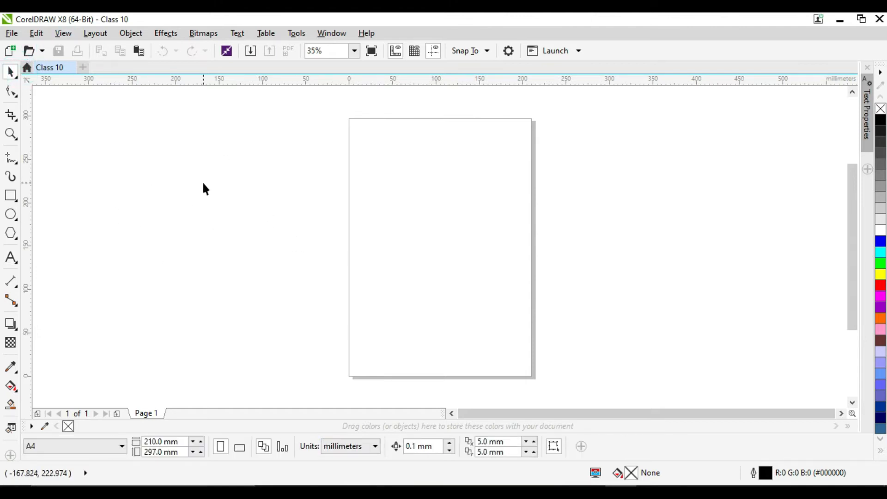
key("F8")
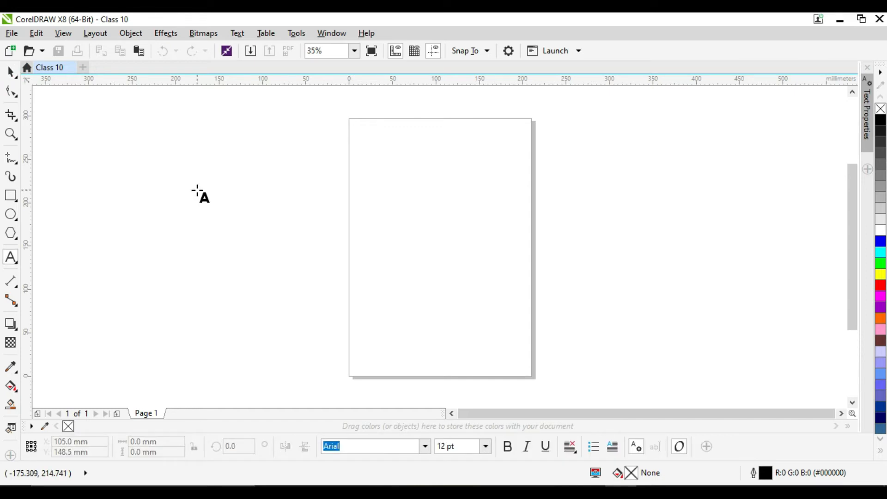
left_click(12, 262)
left_click(50, 257)
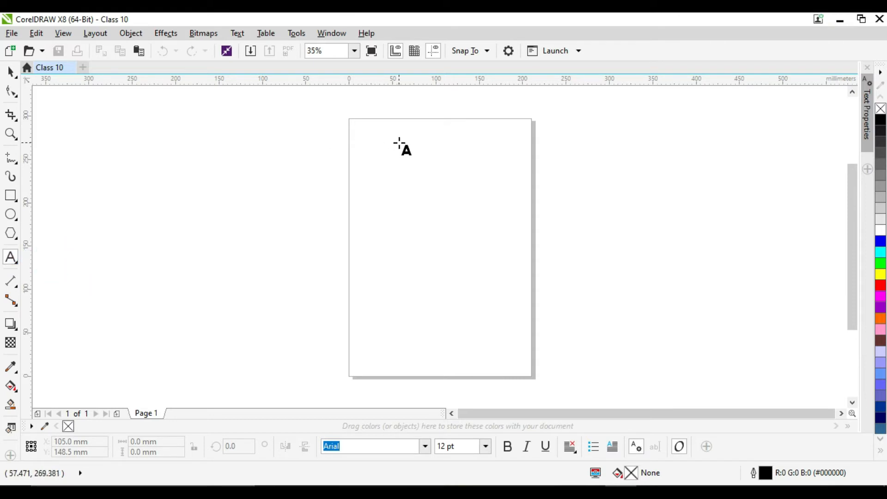
left_click(10, 72)
left_click(460, 187)
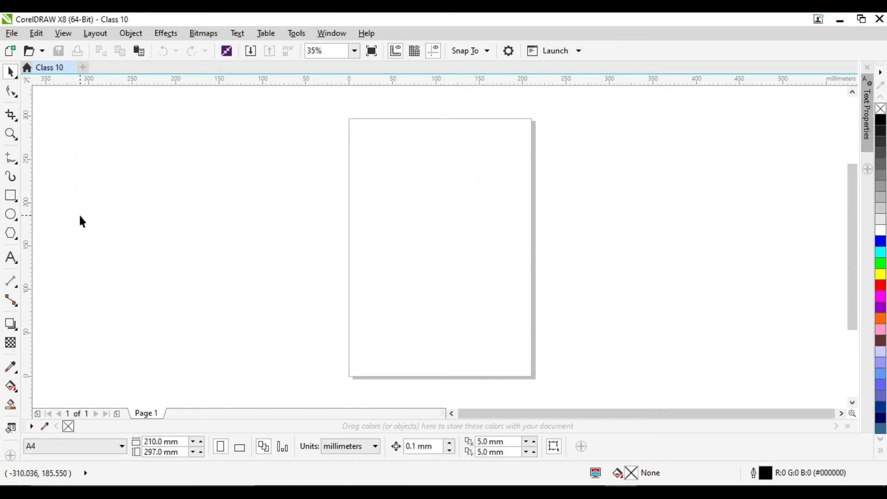
- Switch the page to landscape orientation and add the artistic text "I Love Lahore" near the page's upper left corner
left_click(240, 446)
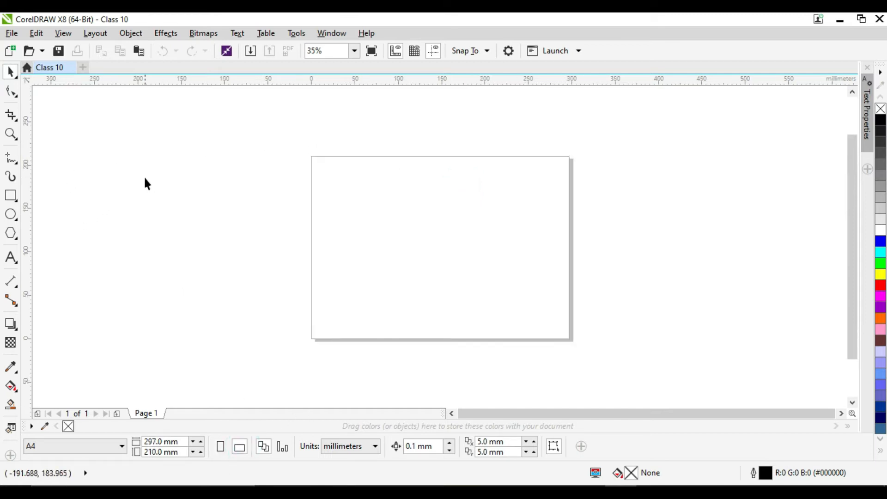
left_click(12, 257)
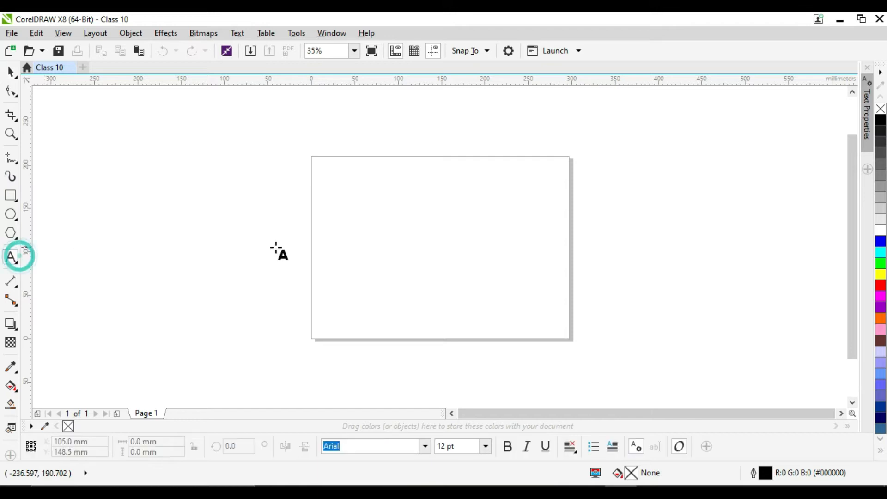
left_click(341, 177)
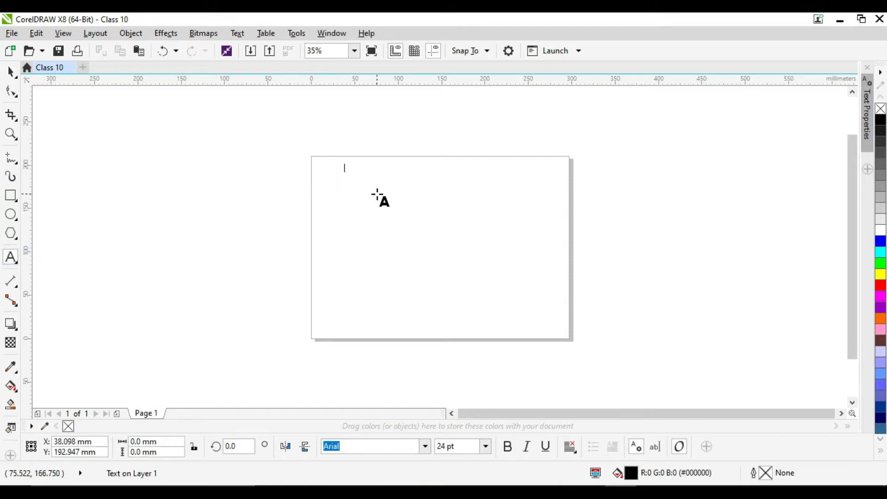
type("I Love Lahore")
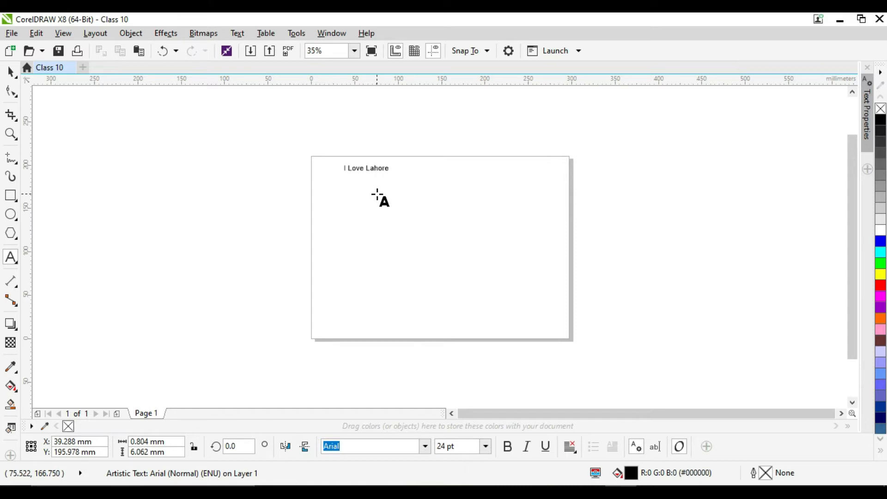
- Scale the "I Love Lahore" text up proportionally from its lower right corner to about 197 mm wide and 24 mm high
left_click(19, 68)
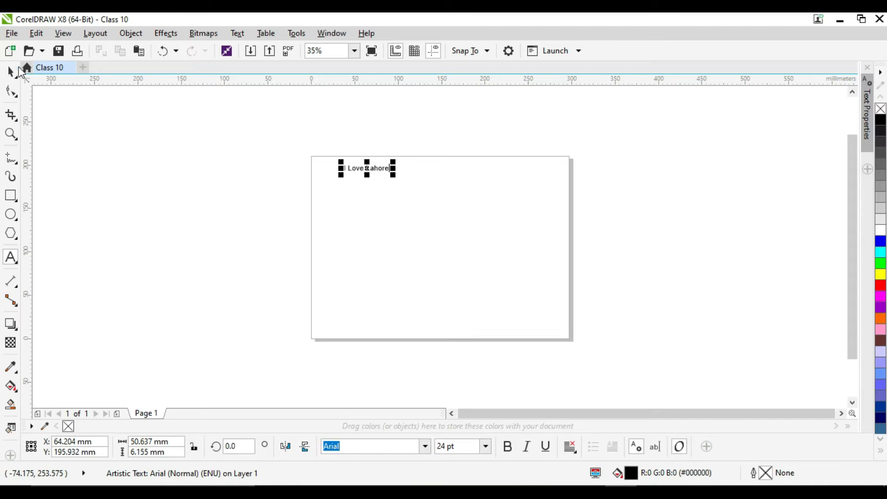
left_click(12, 71)
left_click_drag(393, 172, 523, 252)
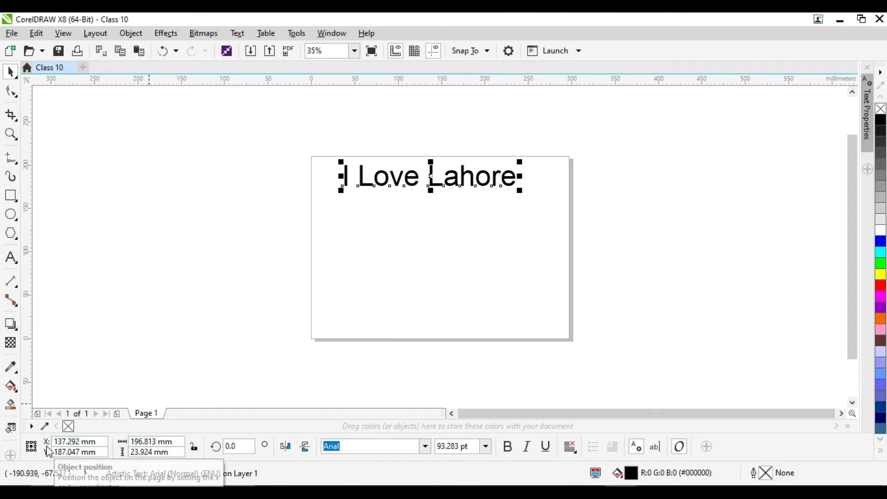
- Set the text object's width to 200 mm and its height to 24 mm
left_click(175, 443)
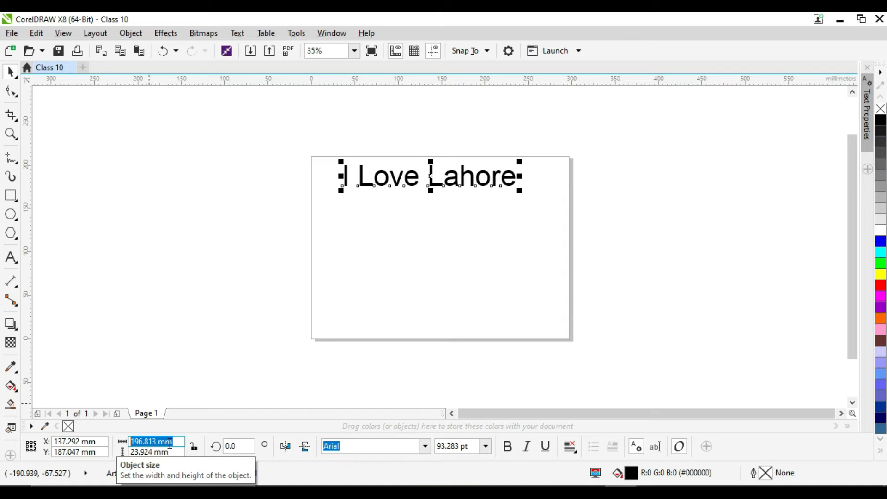
type("200")
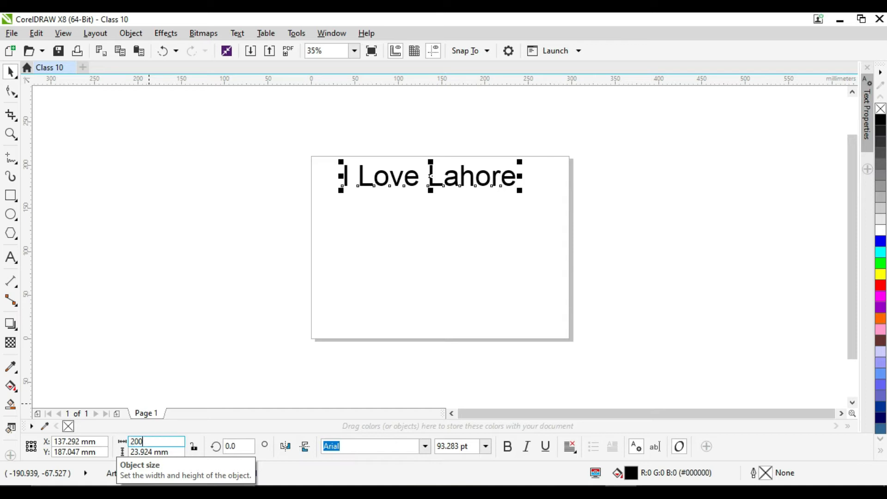
left_click(170, 452)
type("24")
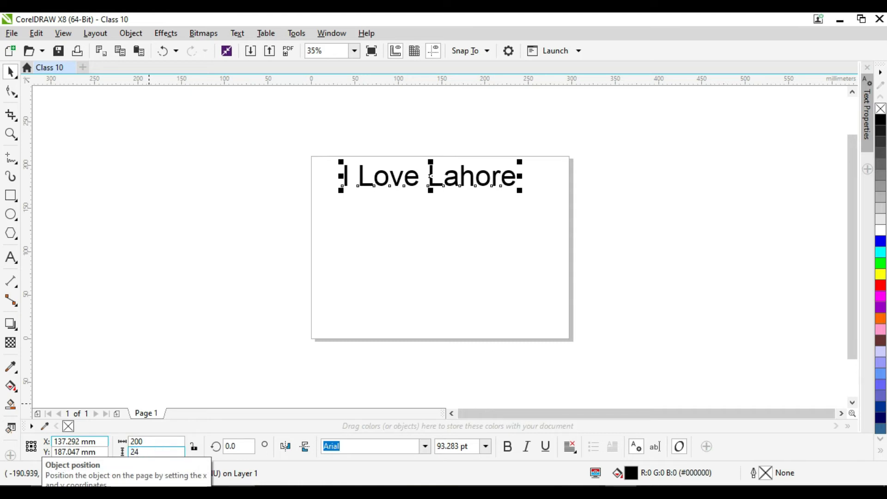
key("Return")
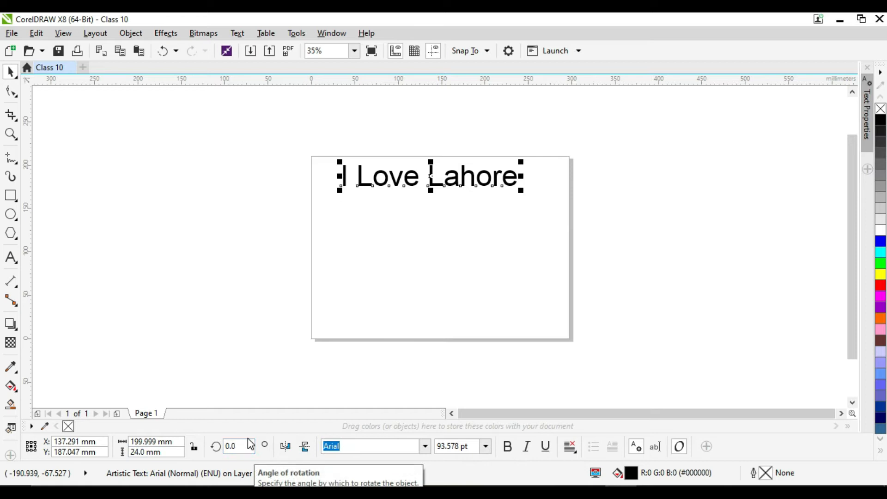
- Try rotating the text by 90 degrees and undo the rotation
double_click(232, 445)
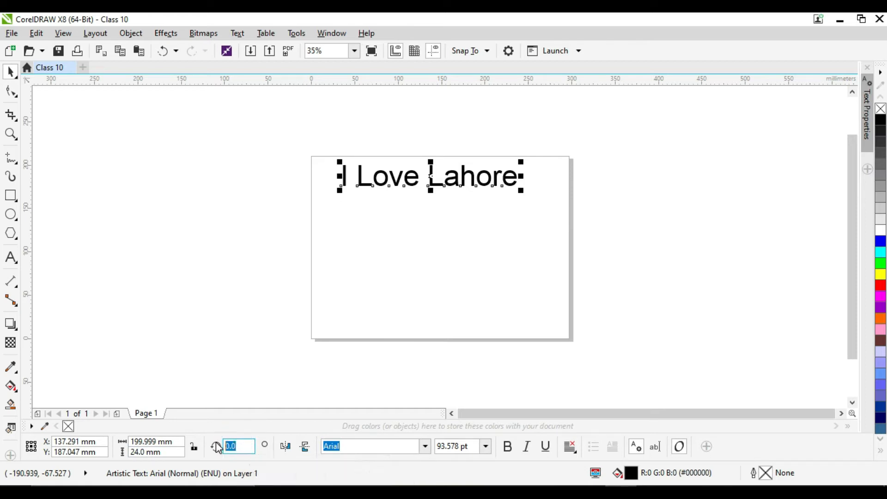
type("90")
key("Return")
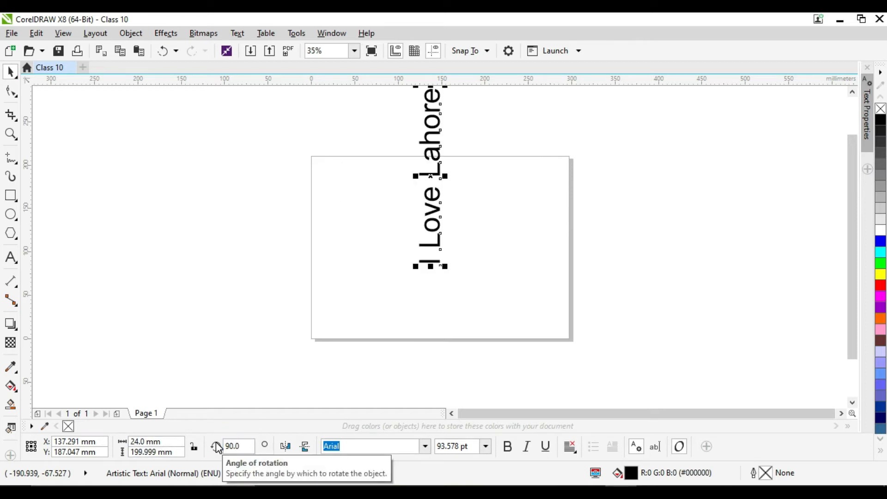
key("ctrl+z")
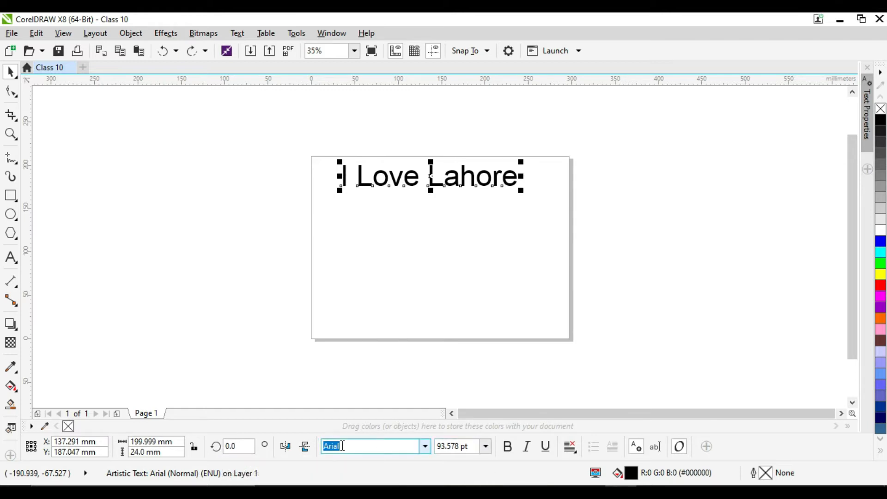
- Mirror the "I Love Lahore" text horizontally
left_click(285, 446)
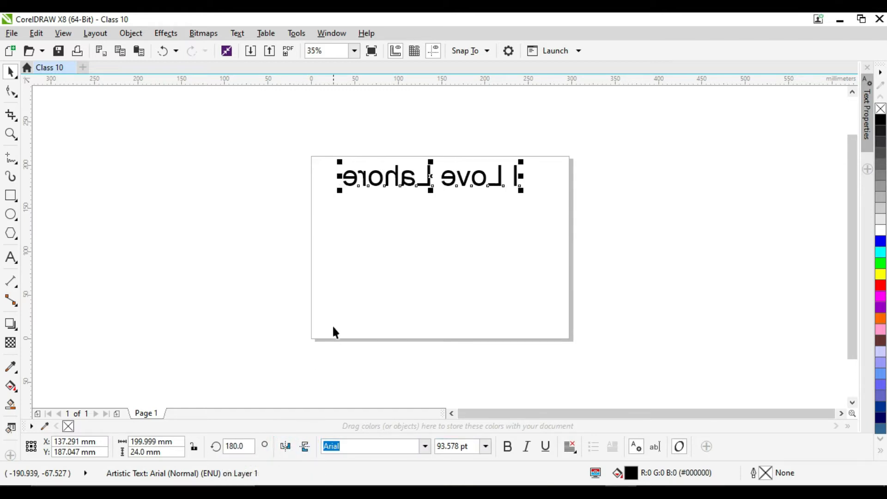
left_click(343, 299)
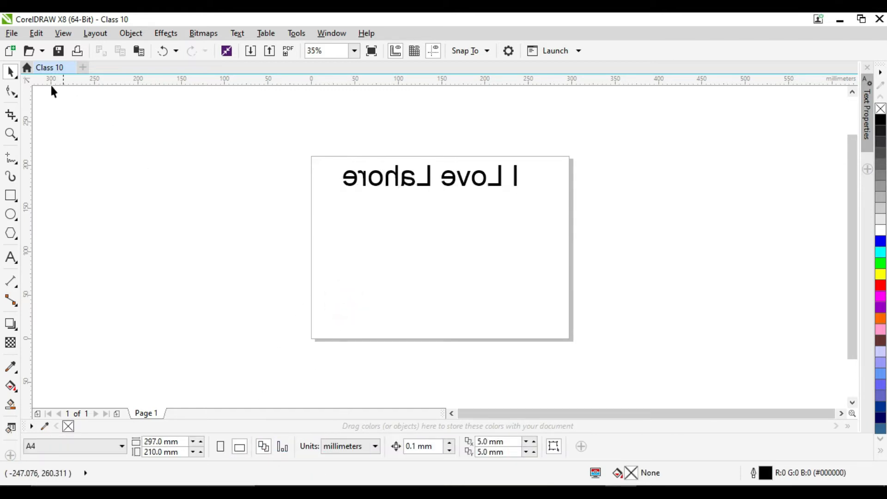
left_click(10, 257)
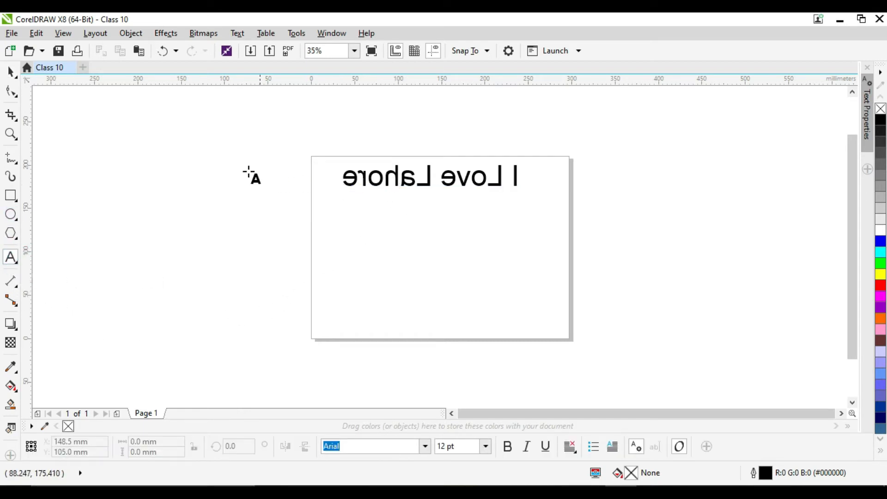
left_click(13, 73)
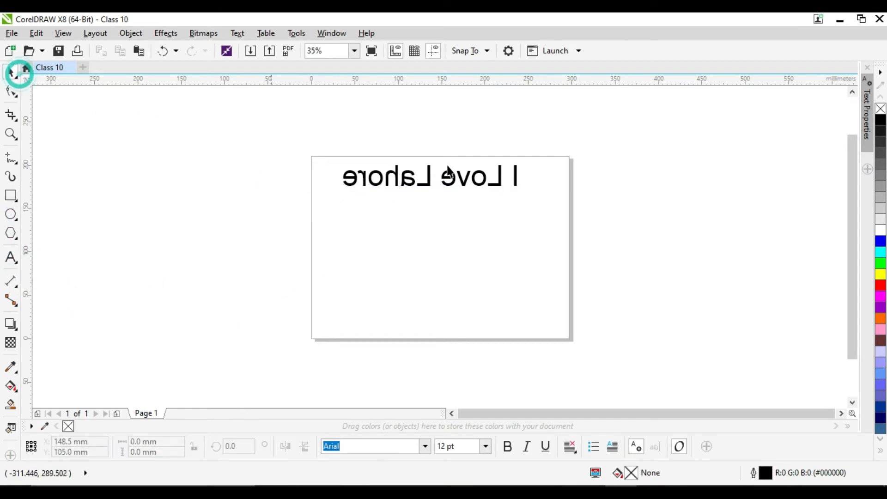
- Try the vertical mirroring on the text and flip it back, and reverse its horizontal mirroring
left_click(476, 185)
left_click(305, 448)
left_click(304, 447)
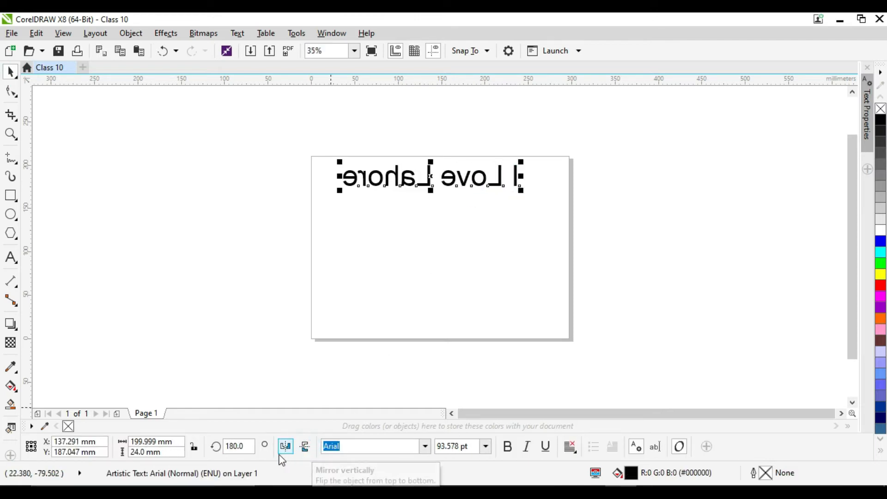
left_click(284, 448)
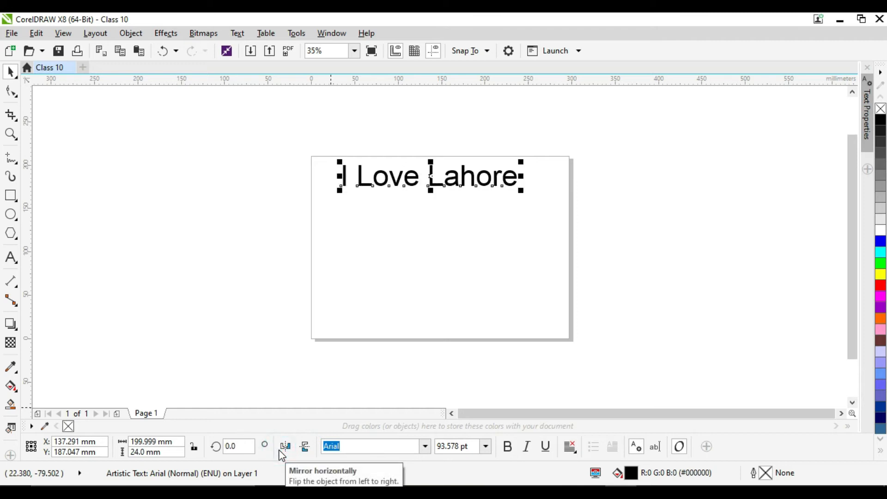
- Move the text off the page to just beyond its right edge, centred at about X 408 mm, Y 173 mm
left_click(426, 447)
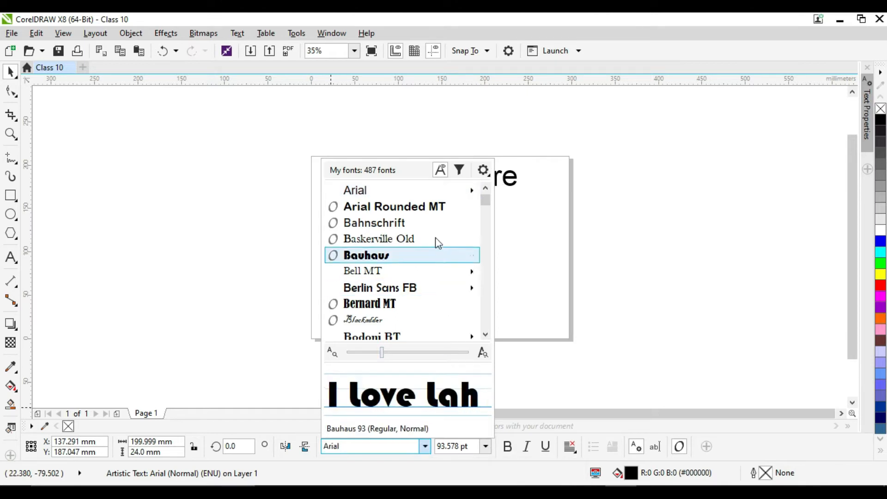
left_click(600, 311)
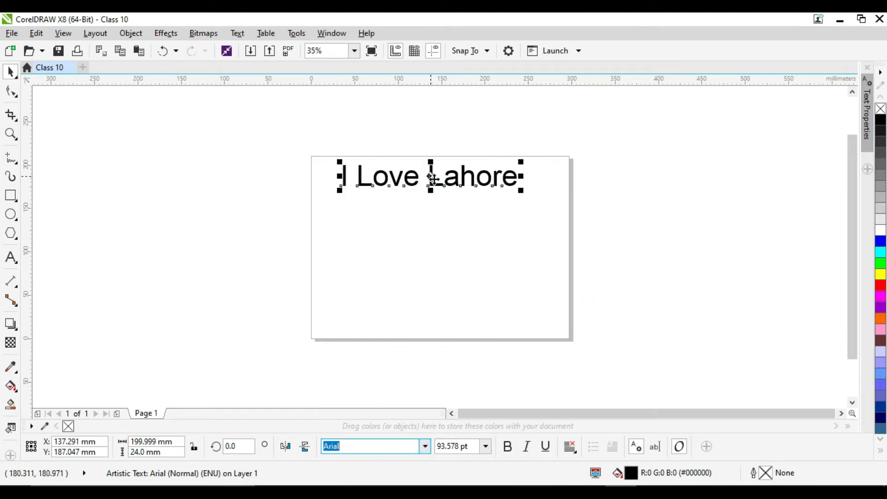
left_click_drag(433, 176, 667, 188)
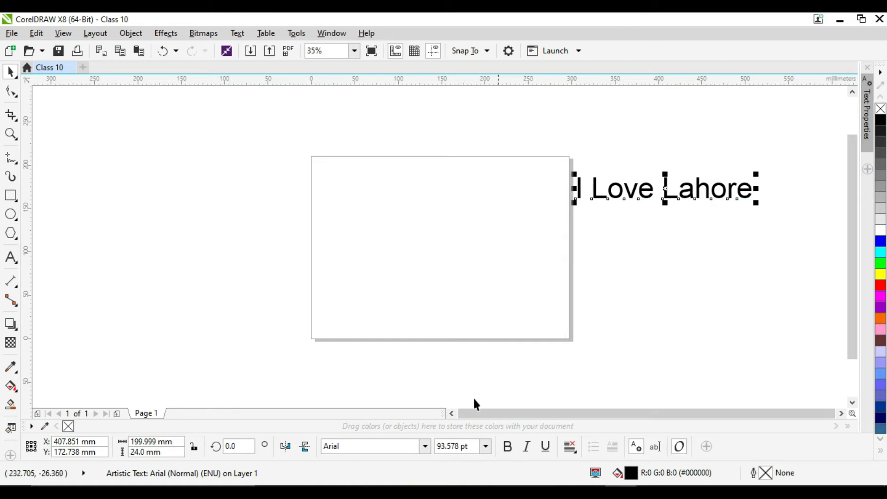
- Change the text's font to Castellar and move it back onto the page, centred at about X 150 mm, Y 181 mm
left_click(425, 446)
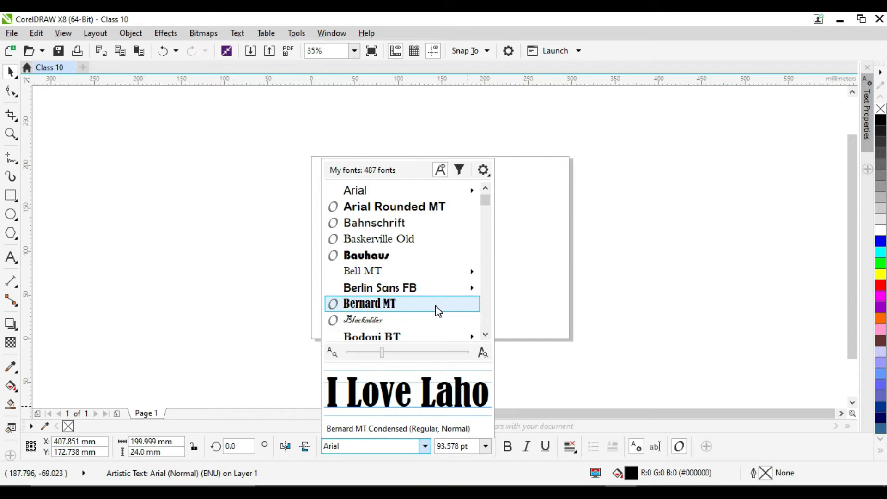
scroll(437, 320, "down", 2)
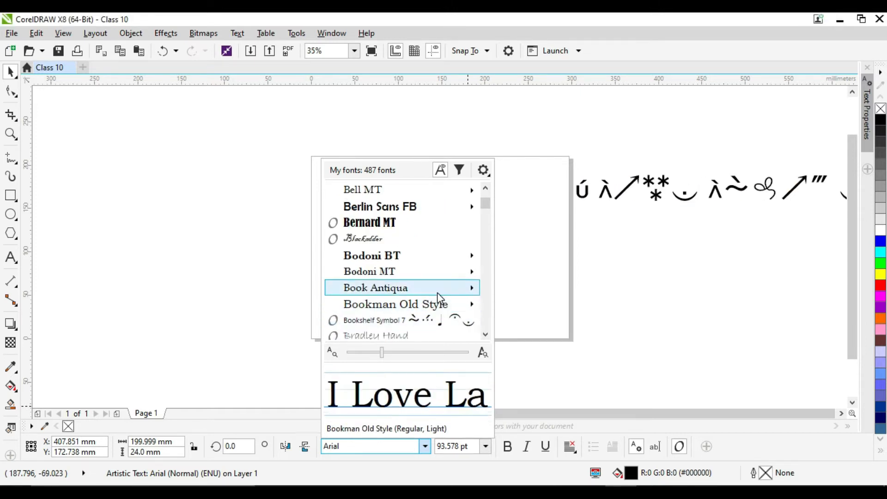
scroll(439, 301, "down", 2)
scroll(437, 297, "down", 2)
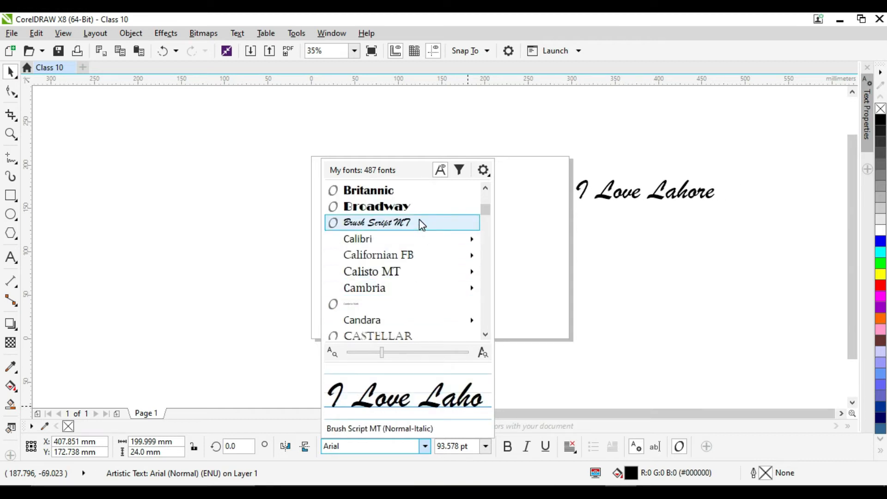
left_click(430, 329)
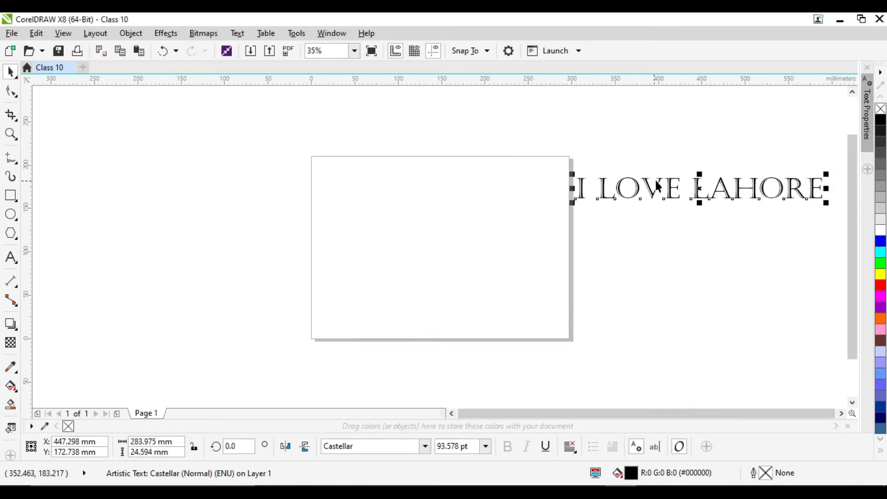
left_click_drag(698, 188, 442, 182)
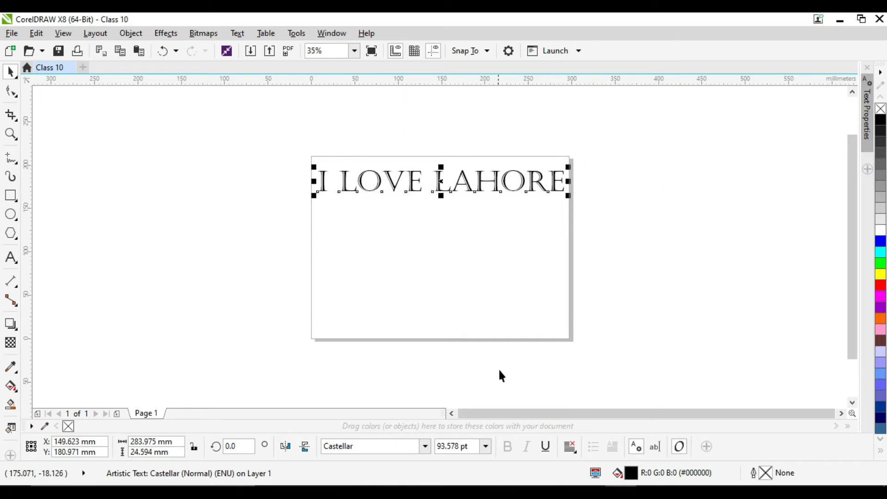
- Set the text's font size to 200 pt and shift it left, centred at about X 115 mm, Y 185 mm
left_click(485, 446)
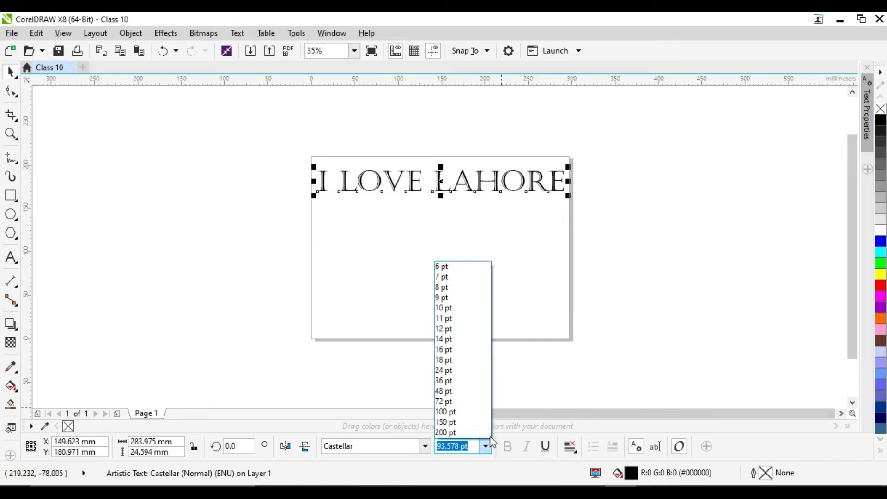
left_click(475, 433)
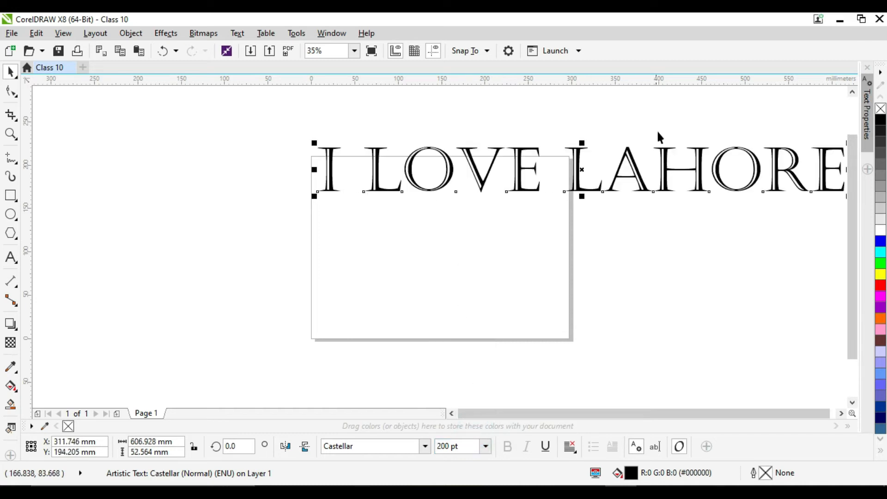
left_click_drag(578, 168, 410, 187)
- Enlarge the text proportionally to about 895 mm wide and shift it slightly, centred at about X 125 mm, Y 183 mm
left_click(487, 447)
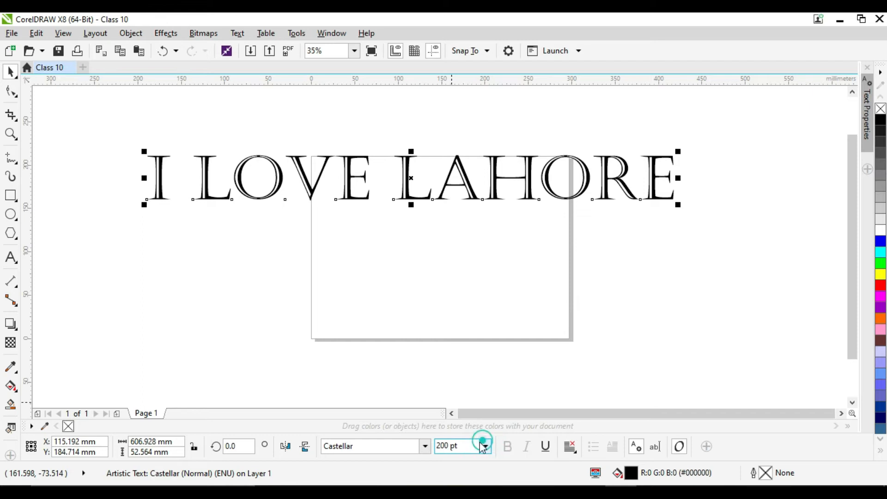
left_click(486, 446)
left_click(368, 235)
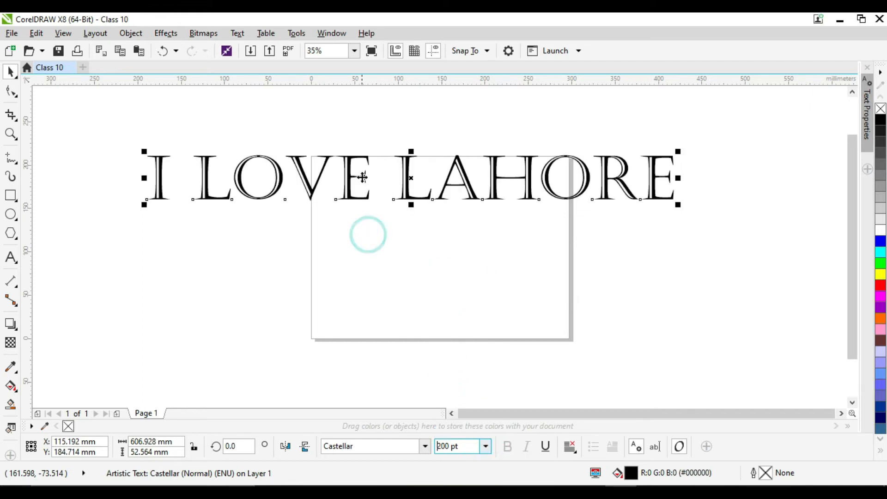
left_click_drag(678, 205, 802, 392)
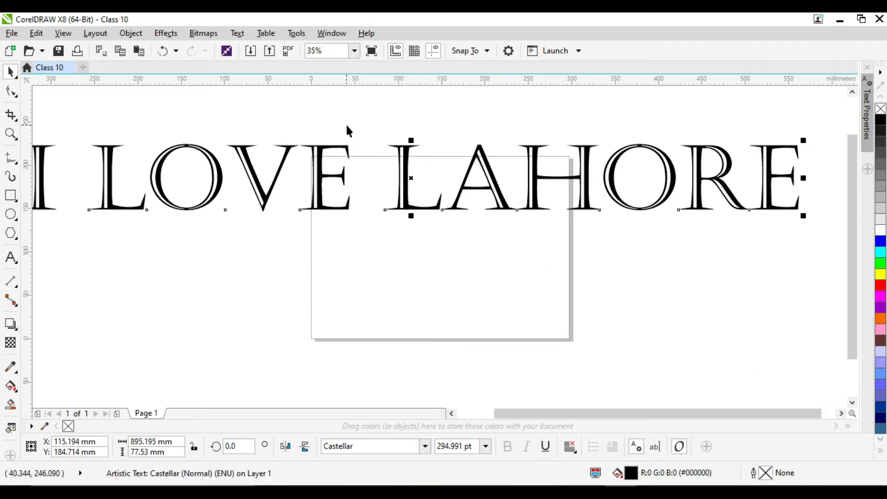
left_click_drag(414, 178, 419, 179)
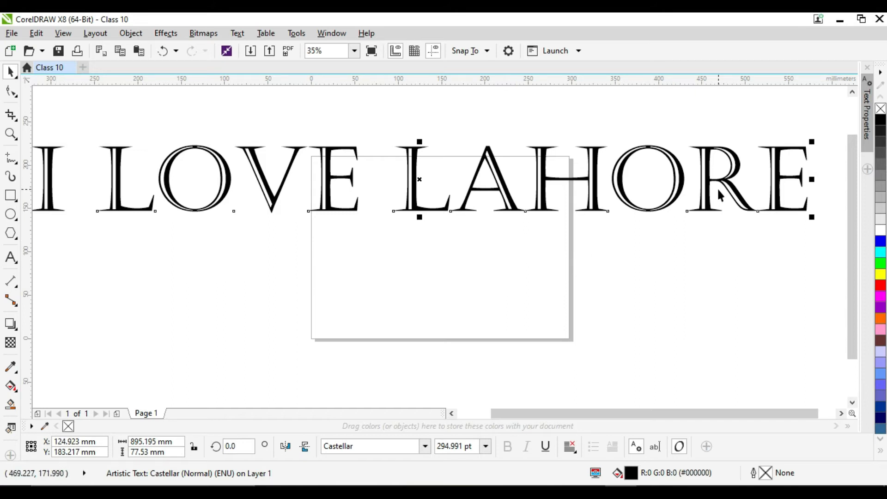
- Undo the text's last moves, its enlargement and the 200 pt font size, and deselect it
key("ctrl+z")
key("ctrl+z")
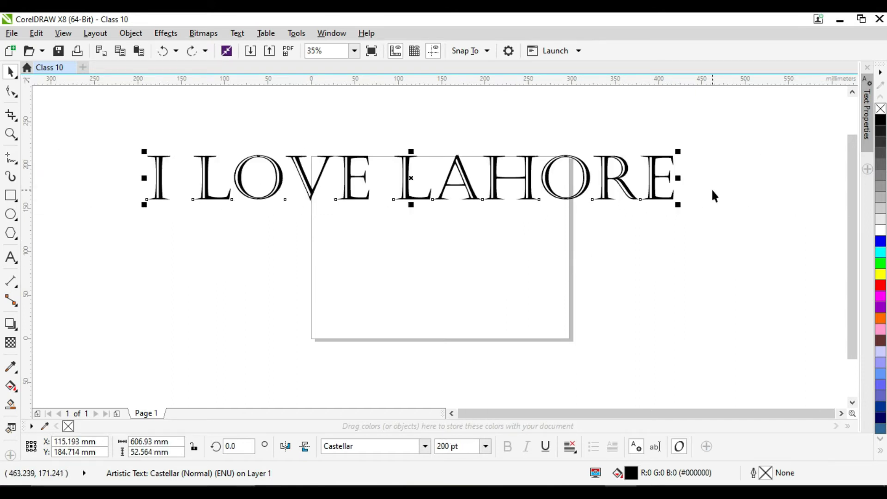
key("ctrl+z")
key("ctrl+z")
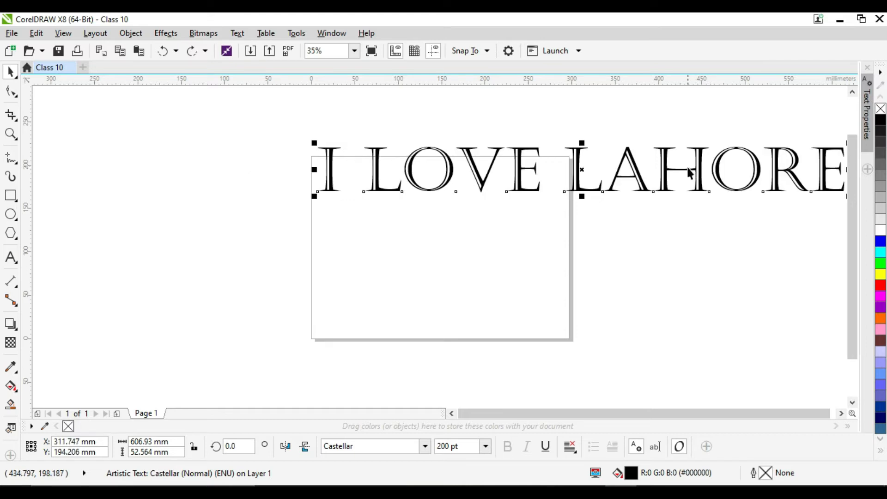
left_click(580, 224)
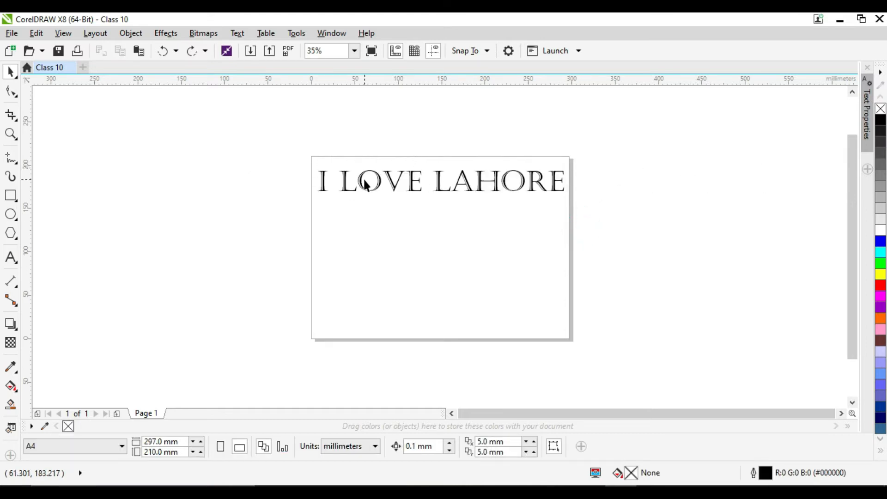
- Try enlarging the selected text proportionally from its lower corner and undo the change
key("z")
left_click_drag(303, 152, 587, 341)
left_click(10, 72)
left_click(529, 145)
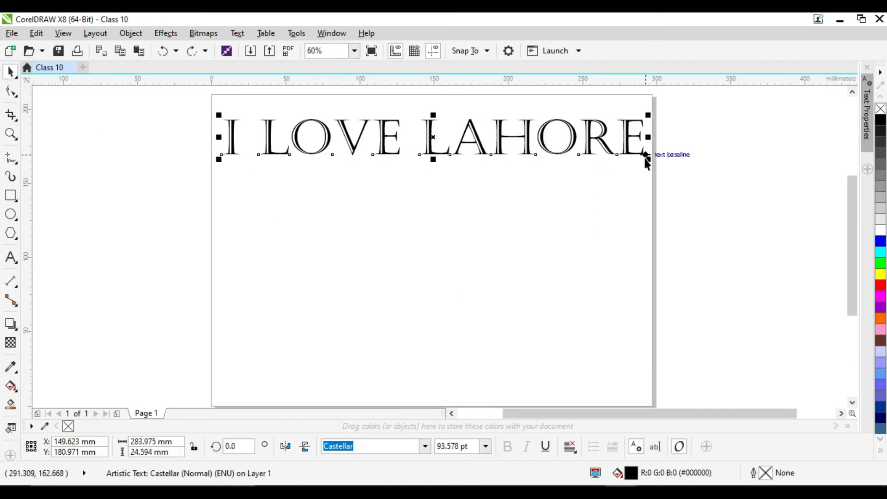
left_click_drag(650, 160, 727, 238)
key("ctrl+z")
- Try stretching the text horizontally to about 411 mm wide and undo the stretch
left_click(433, 116)
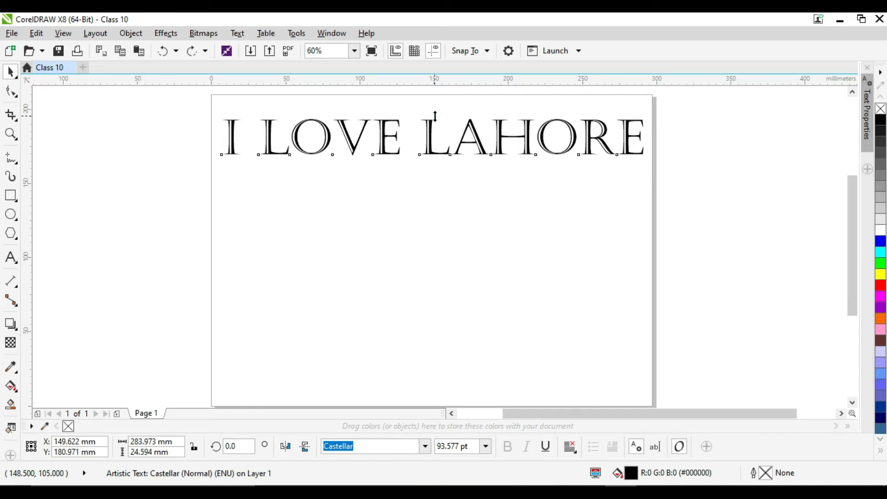
left_click_drag(648, 137, 836, 137)
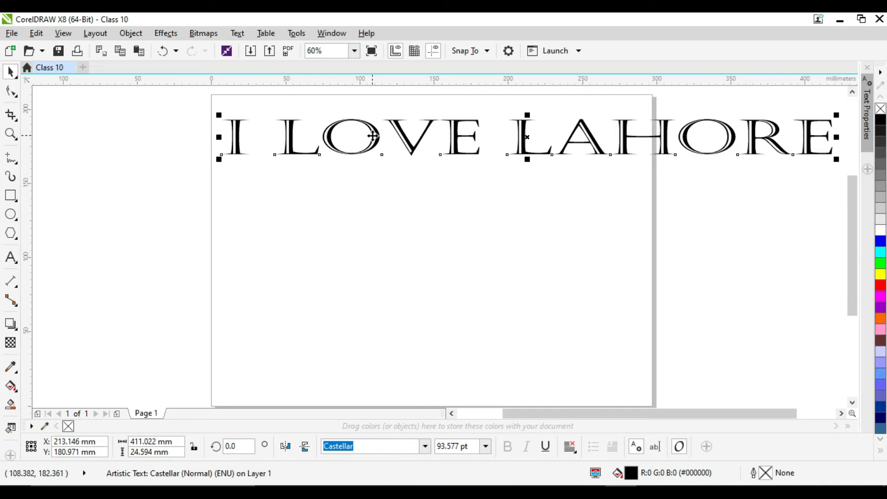
key("ctrl+z")
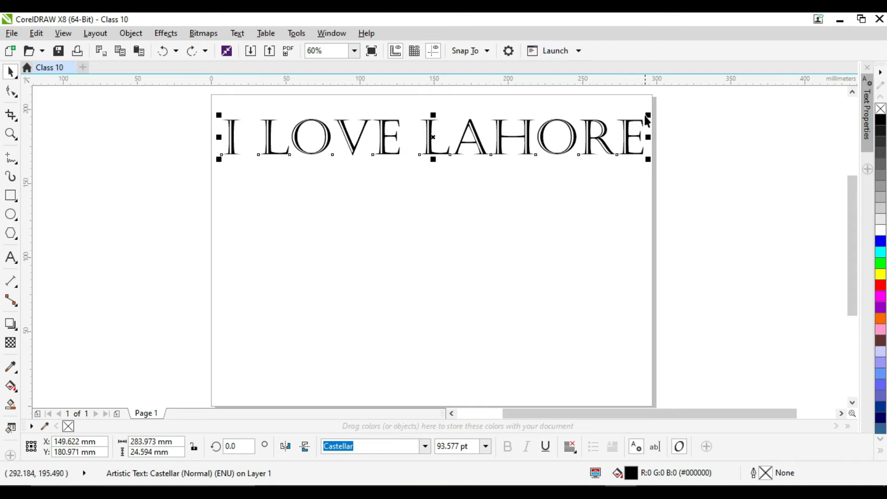
- Enlarge the text proportionally about its centre to about 303.5 mm wide, a font size of about 100 pt
mouse_move(647, 115)
left_mouse_down()
mouse_move(657, 91)
mouse_move(662, 107)
left_mouse_up()
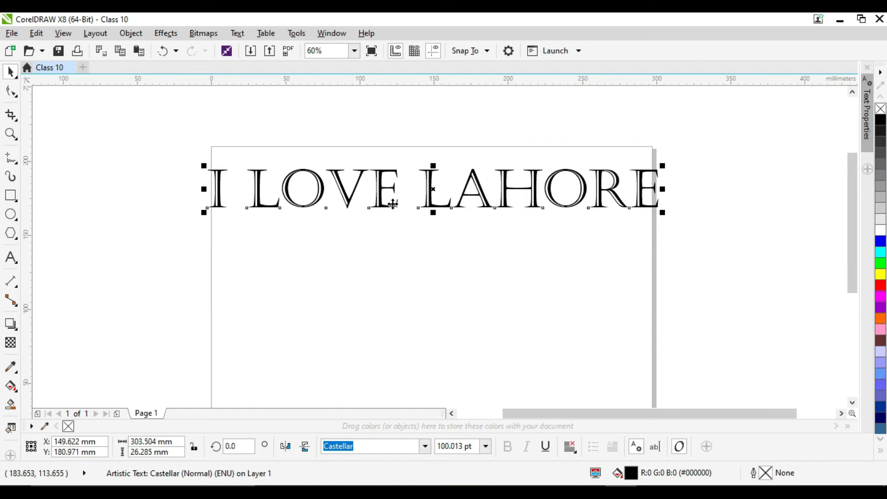
left_click(384, 186)
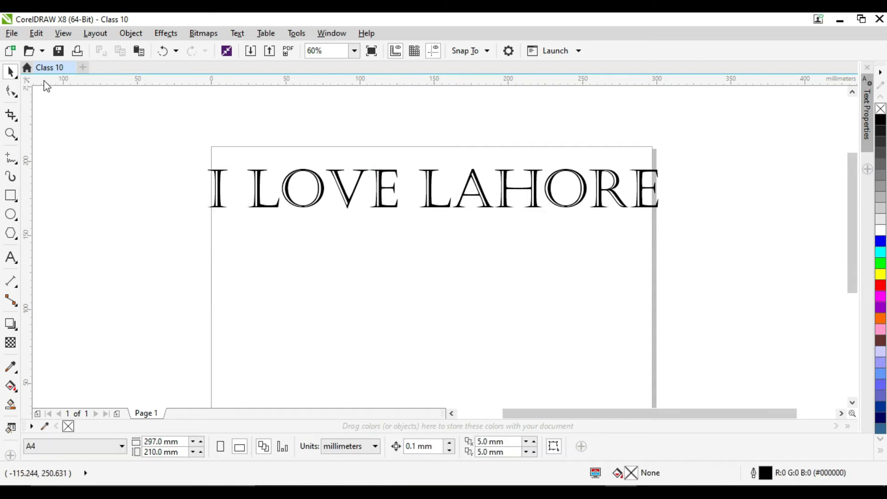
left_click(425, 205)
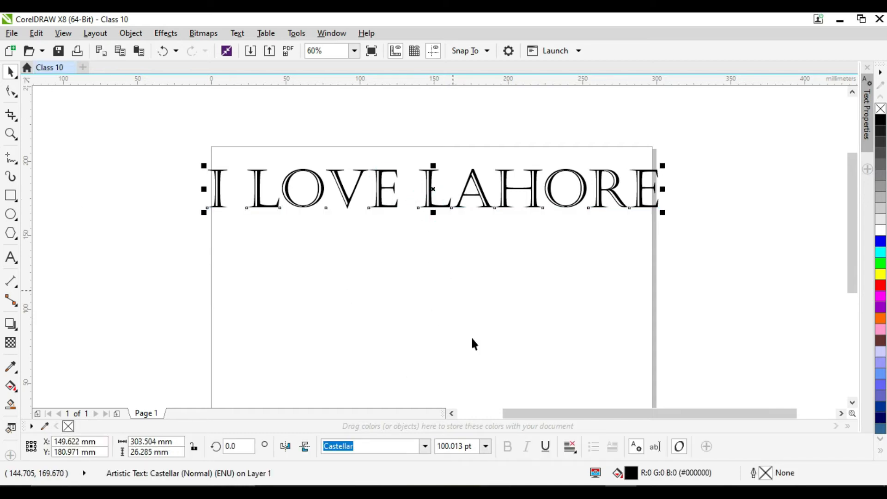
- Change the text's font to Century and then to Arial, and move it to about X 144 mm, Y 178 mm
left_click(425, 446)
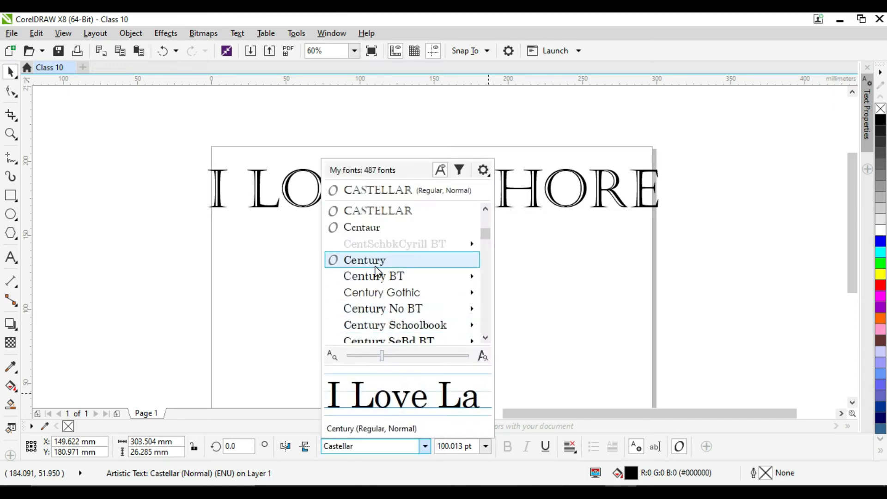
left_click(374, 266)
left_click(425, 447)
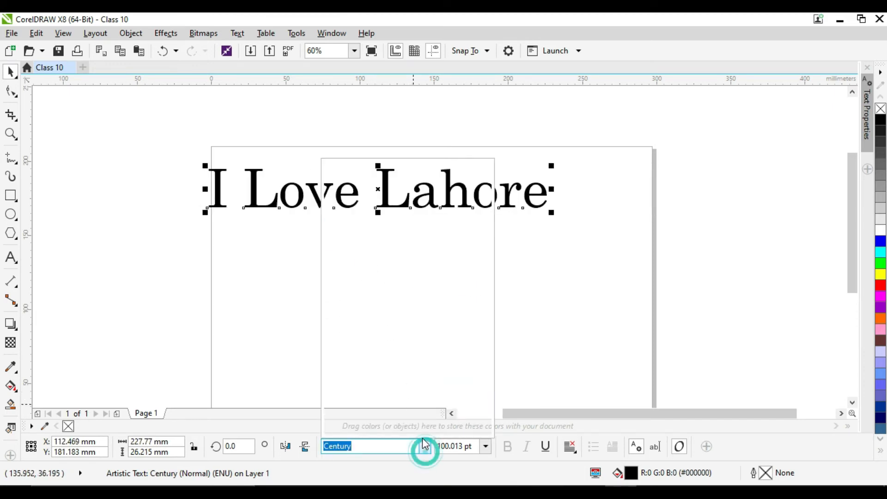
scroll(397, 252, "up", 8)
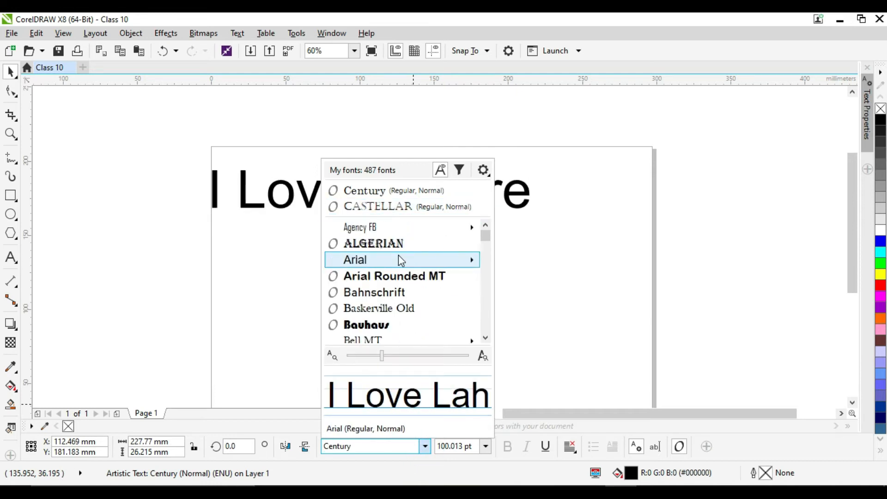
left_click(396, 256)
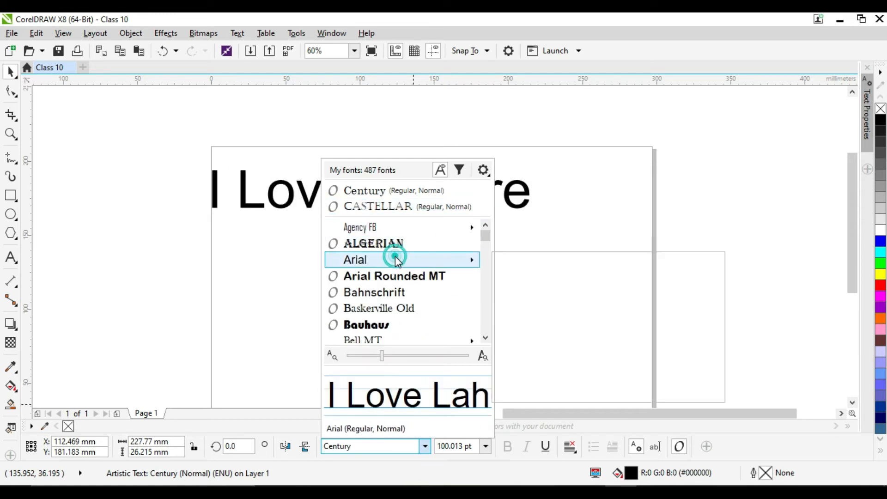
left_click(367, 189)
left_click_drag(367, 188, 419, 195)
- Make the text bold, italic and underlined, and view the alignment options without changing them
left_click(508, 447)
left_click(526, 446)
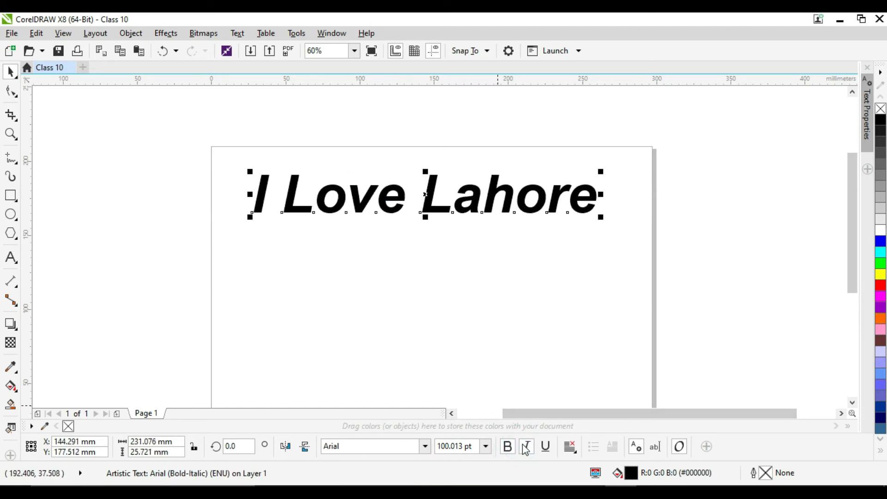
left_click(545, 447)
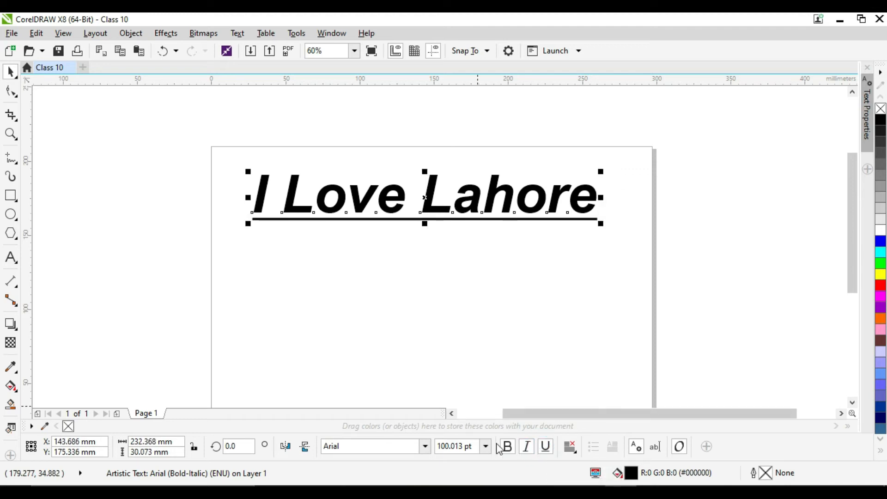
left_click(569, 446)
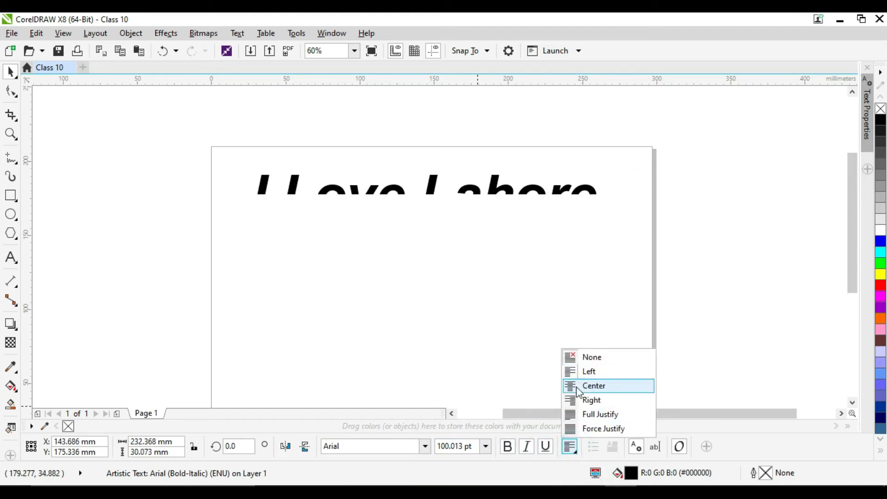
left_click(587, 445)
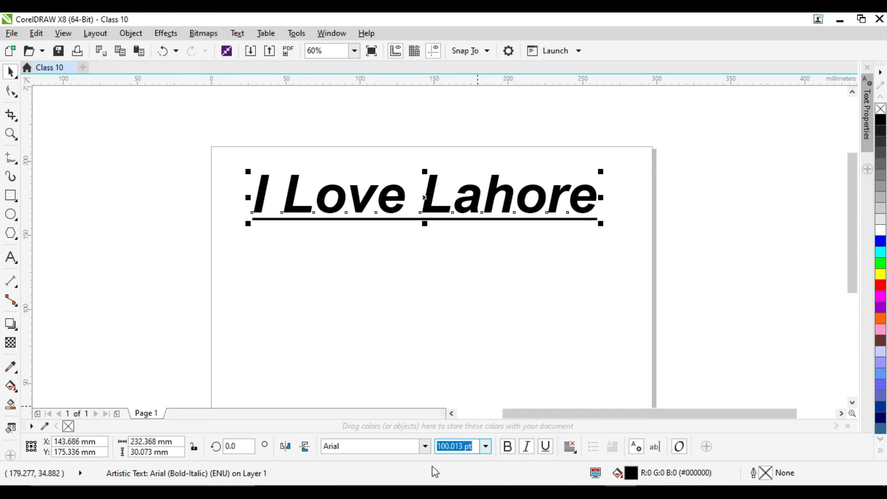
- Change the text's font to Castellar
left_click(425, 446)
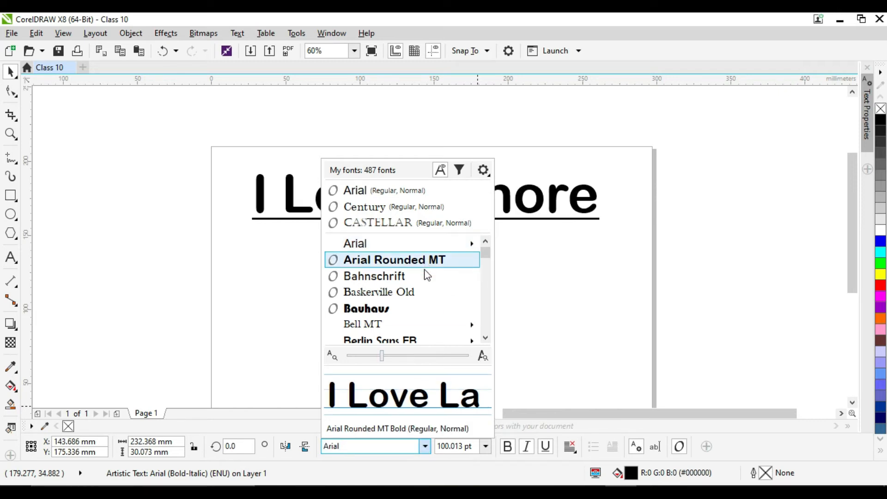
scroll(425, 282, "down", 5)
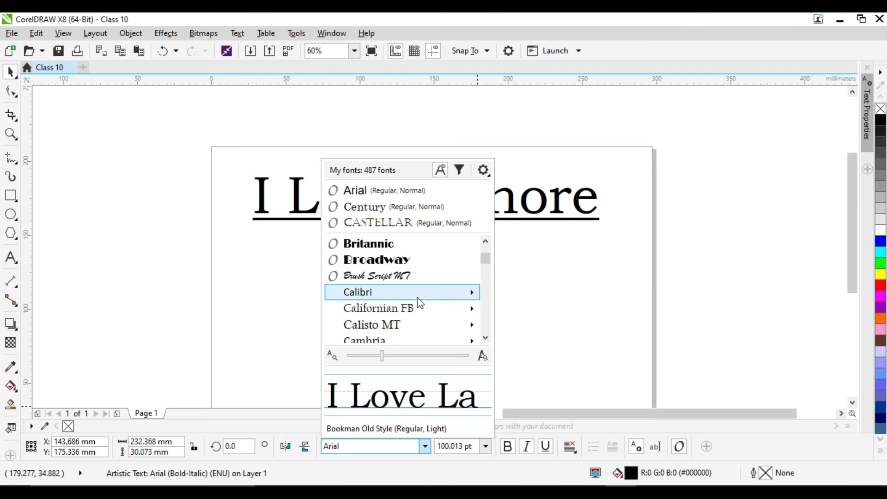
scroll(385, 298, "down", 2)
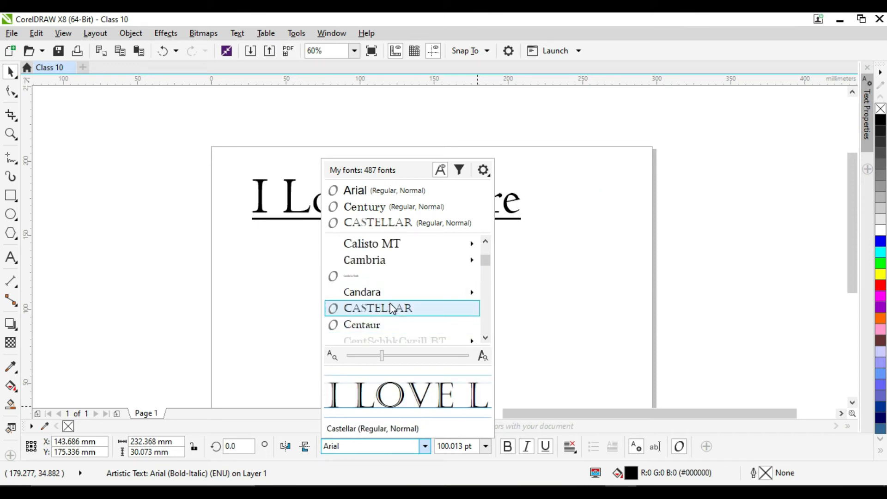
left_click(392, 308)
- Move the text left, centred at about X 154 mm, Y 174 mm, and remove its underline
left_click(477, 196)
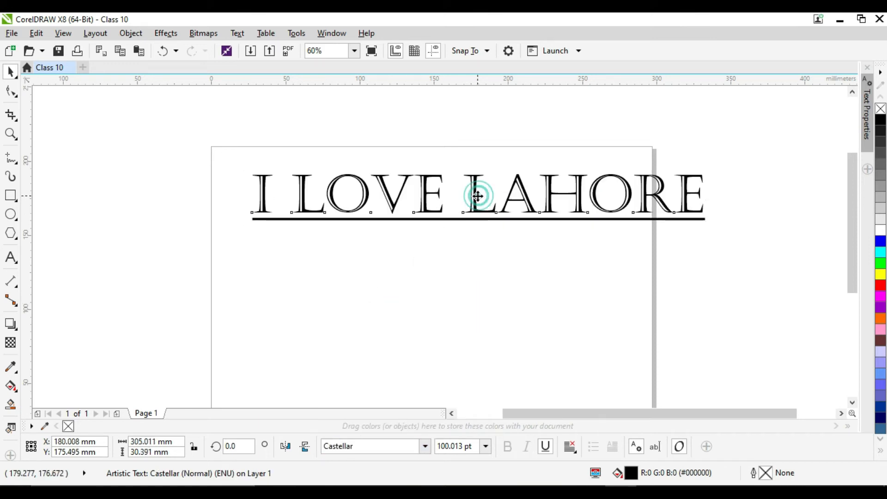
left_click_drag(477, 196, 440, 199)
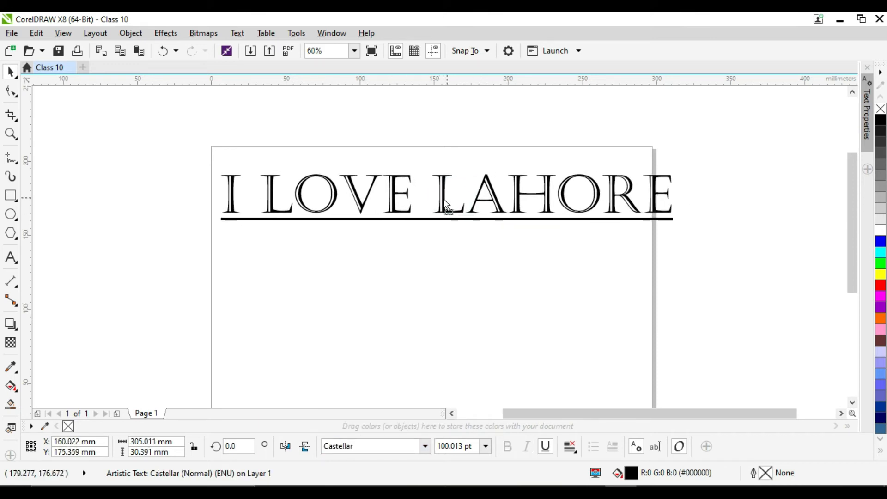
left_click(545, 446)
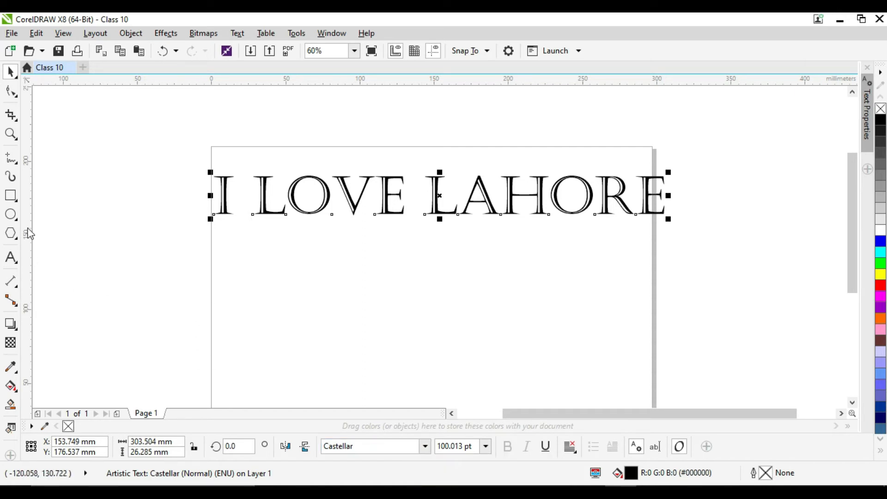
- Draw an upward-arching 3-point curve about 133 mm wide and 37 mm high below the text
left_click(10, 176)
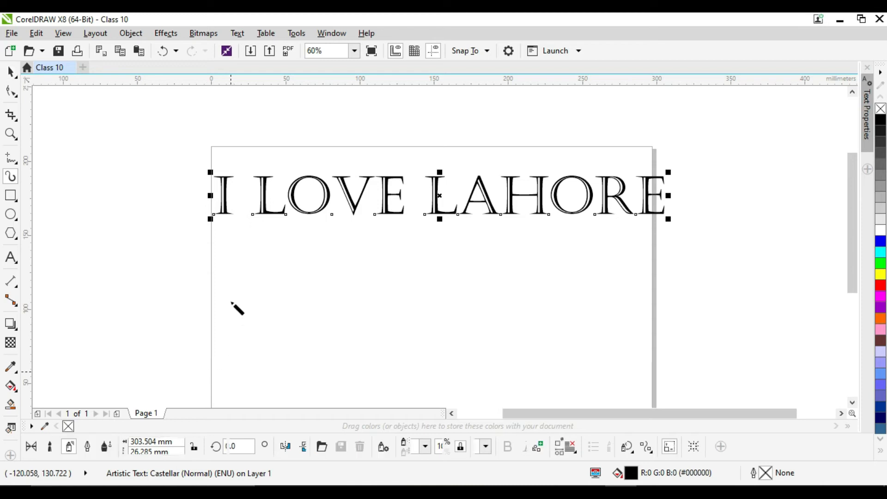
left_click(11, 158)
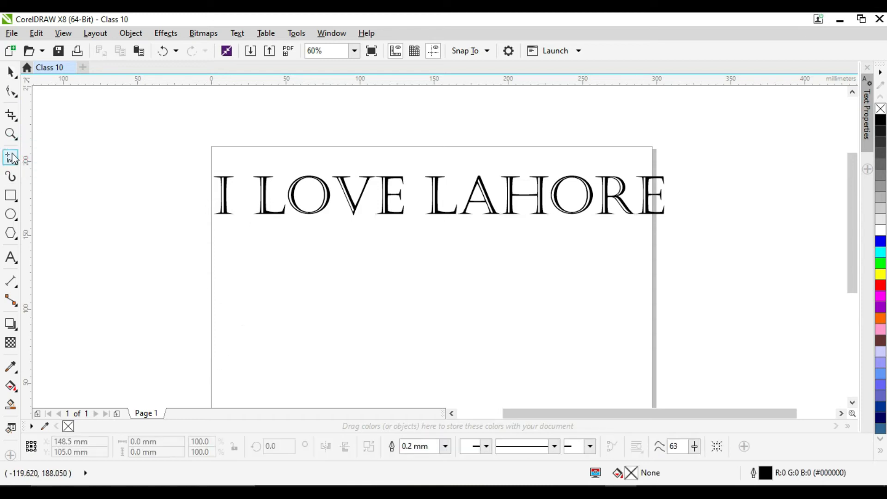
left_click(12, 157)
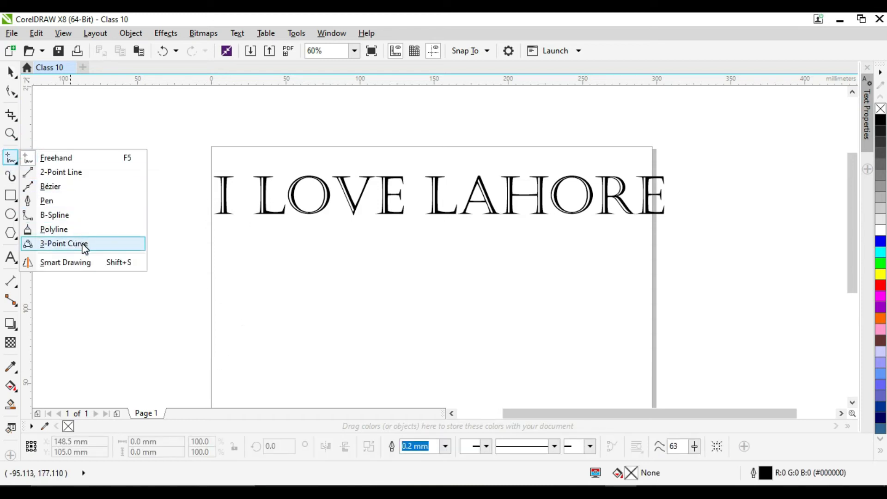
left_click(65, 244)
left_click(303, 317)
left_click_drag(268, 310, 465, 310)
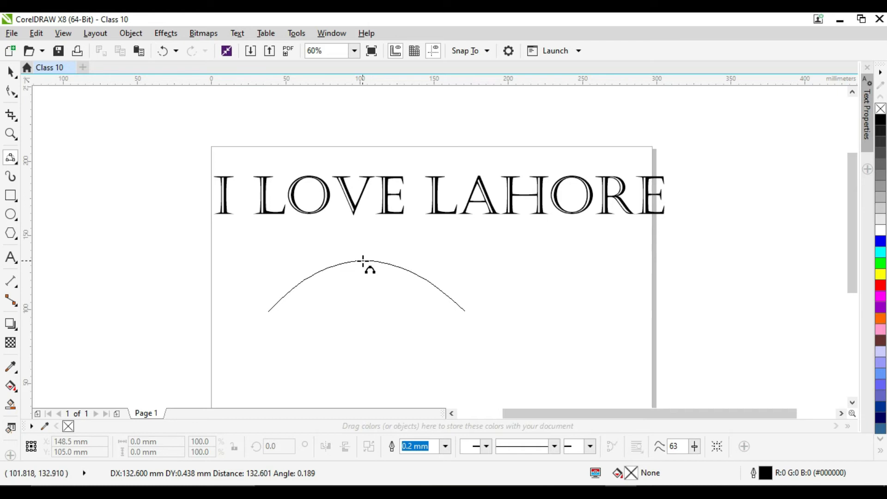
left_click(371, 255)
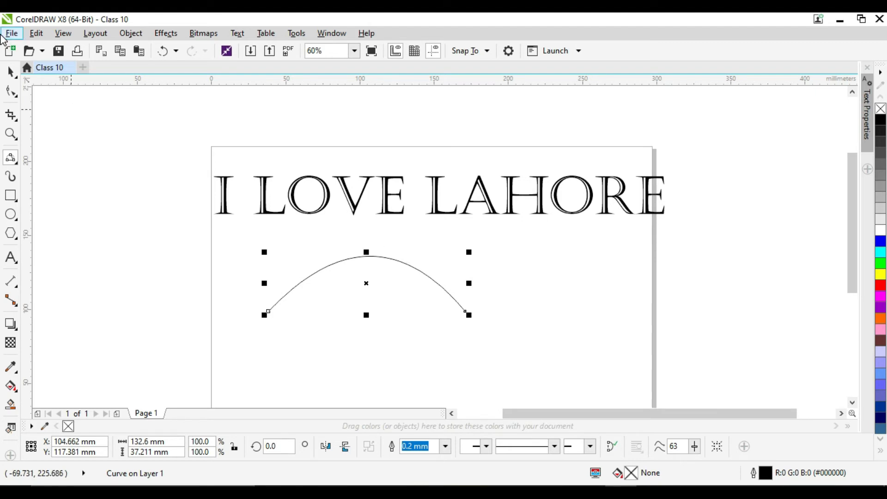
- Scale the artistic text down proportionally about its centre to about 165 mm wide
left_click(17, 74)
left_click(444, 382)
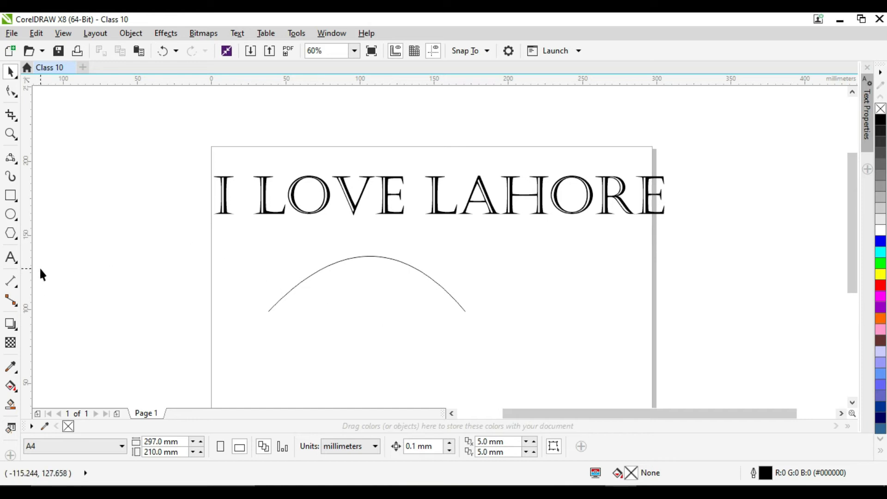
left_click(262, 190)
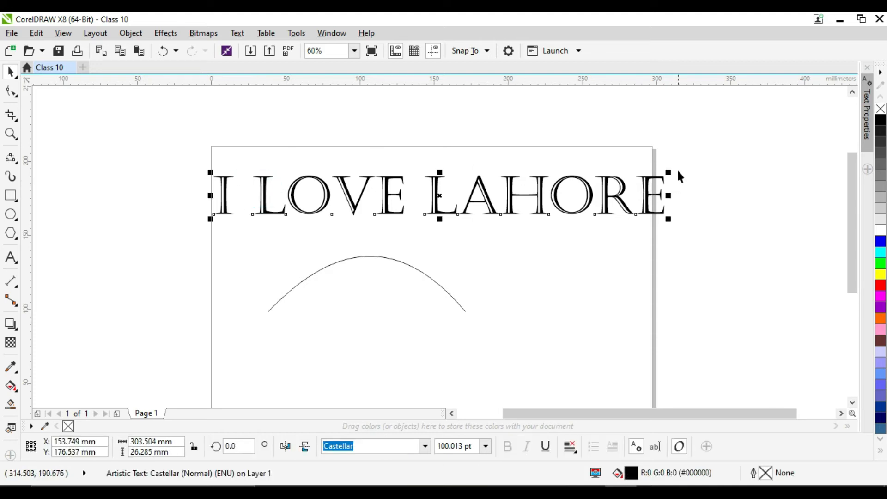
left_click_drag(668, 172, 608, 179)
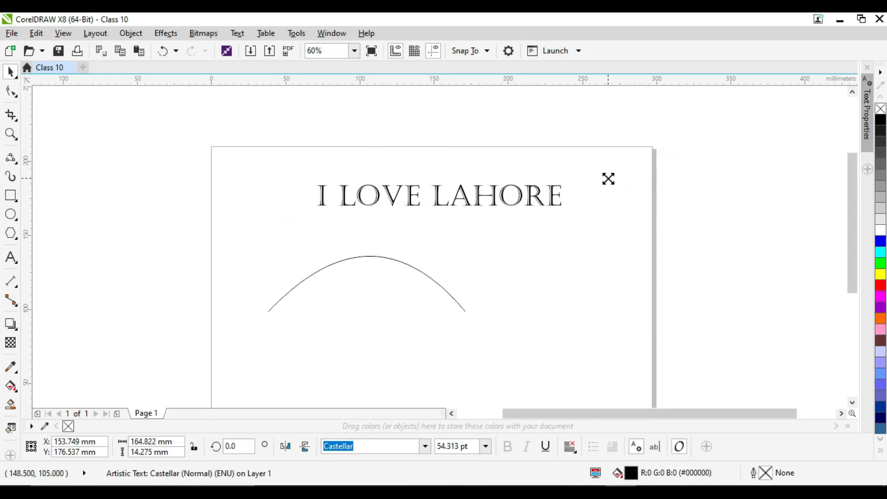
- Fit the text to the arched curve, letting it sit directly on the line from the curve's start with no offset
left_click(434, 198)
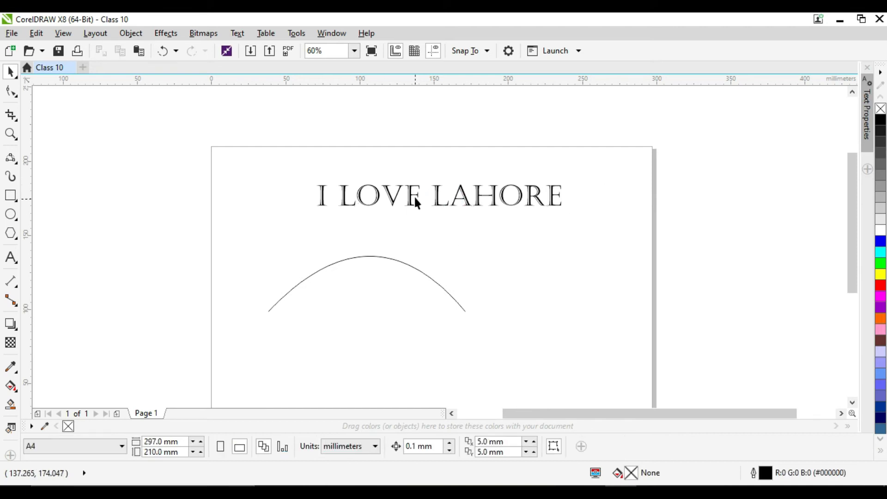
left_click(409, 196)
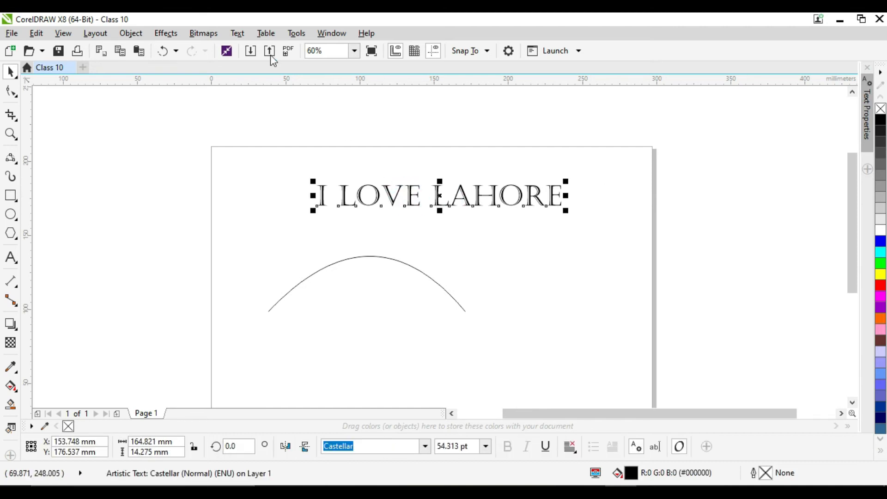
left_click(238, 33)
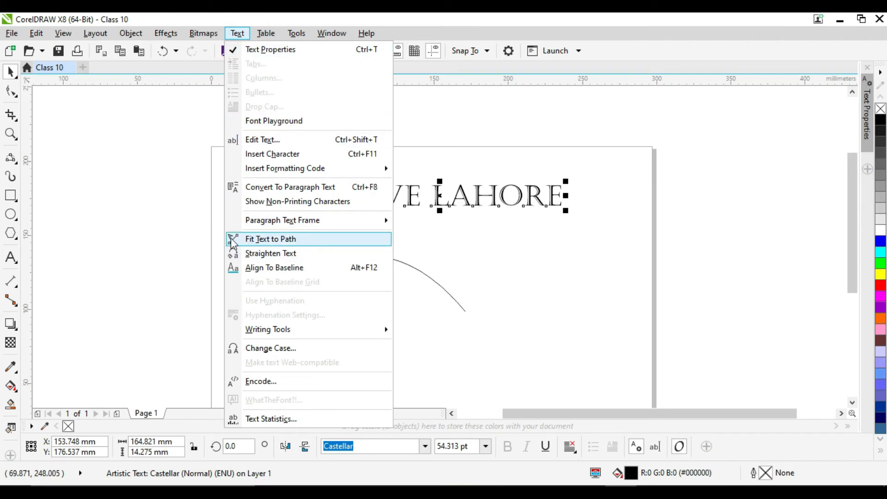
left_click(267, 239)
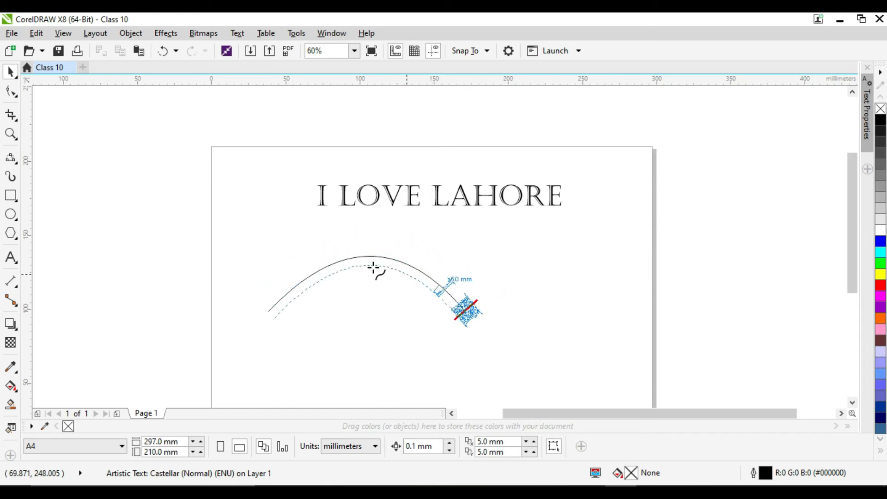
left_click(265, 312)
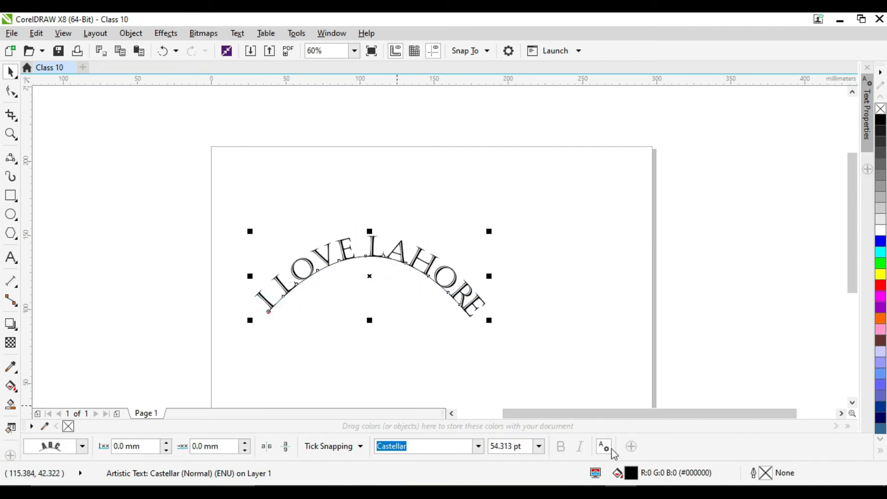
left_click(152, 282)
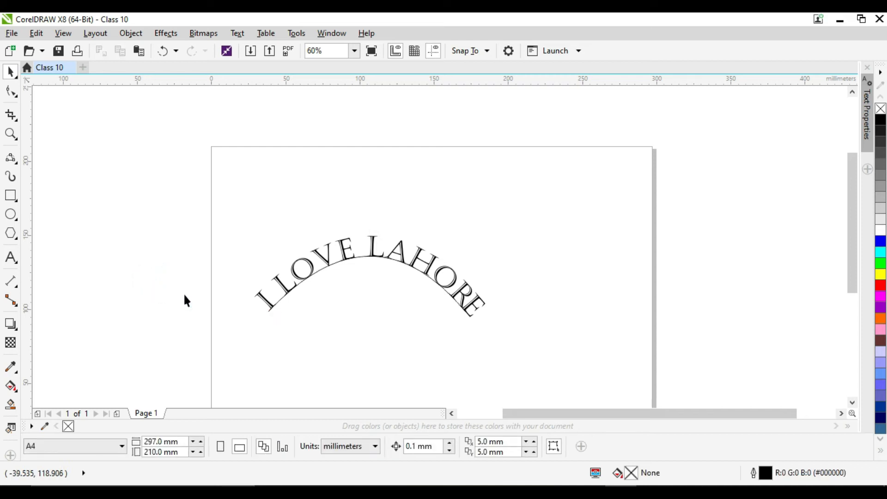
- Move the text together with its path up and right, centring the text at about X 120 mm, Y 160 mm
left_click(376, 254)
left_click_drag(376, 254, 384, 219)
left_click_drag(399, 265, 417, 208)
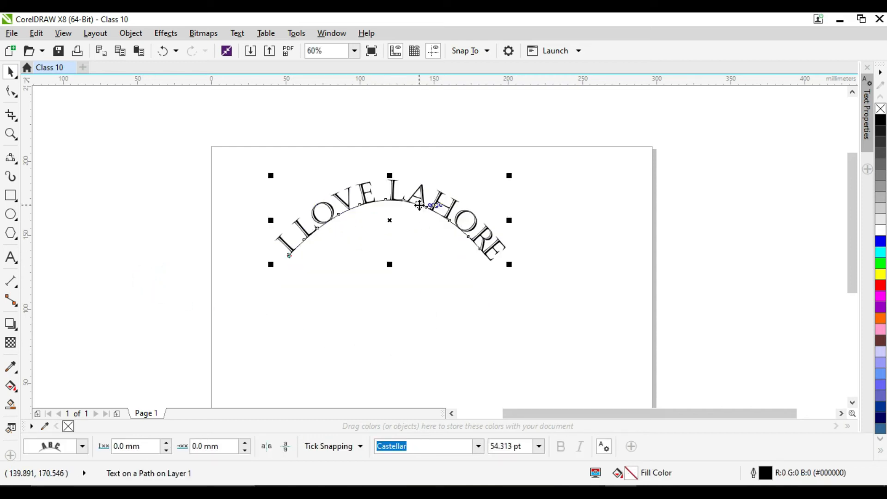
left_click(354, 381)
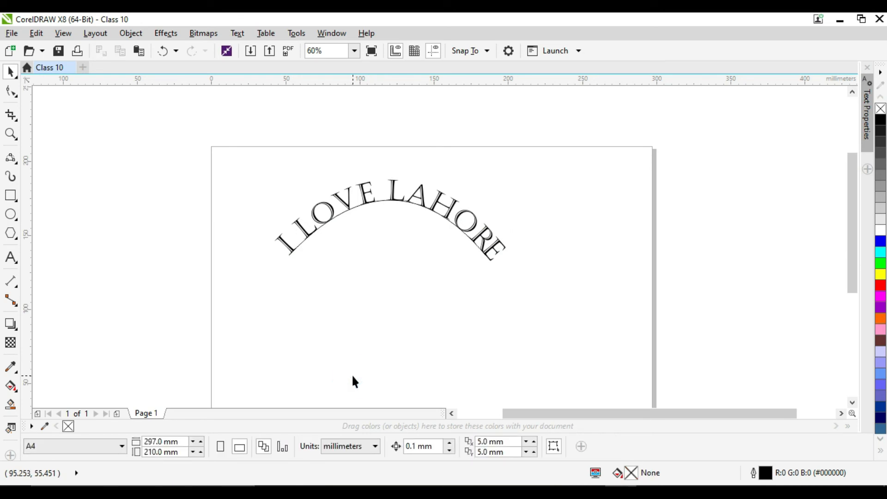
- Break the fitted text apart from its path, and delete the arched curve after pulling it away from the letters
left_click(421, 196)
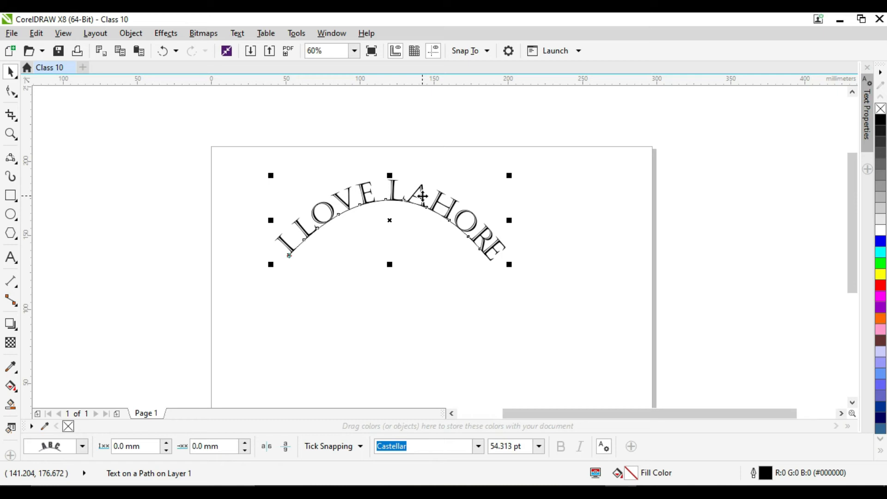
left_click(421, 195)
left_click(566, 318)
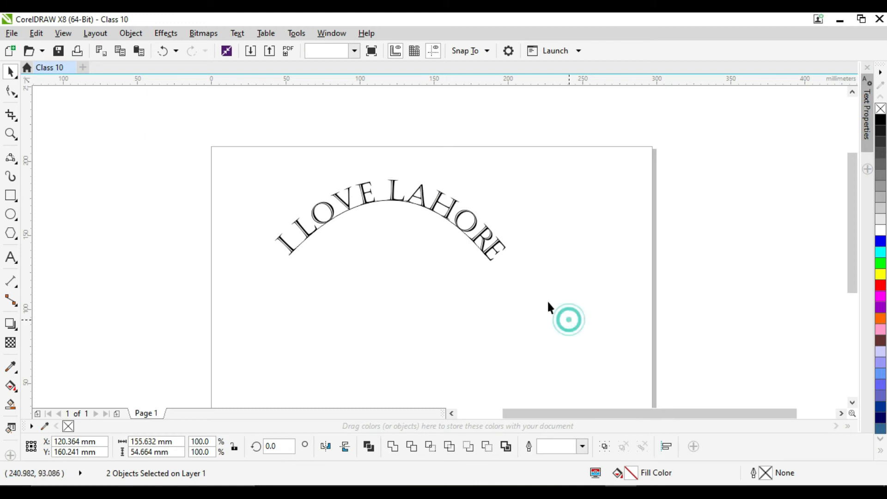
left_click(383, 224)
left_click_drag(383, 226, 382, 245)
left_click(570, 281)
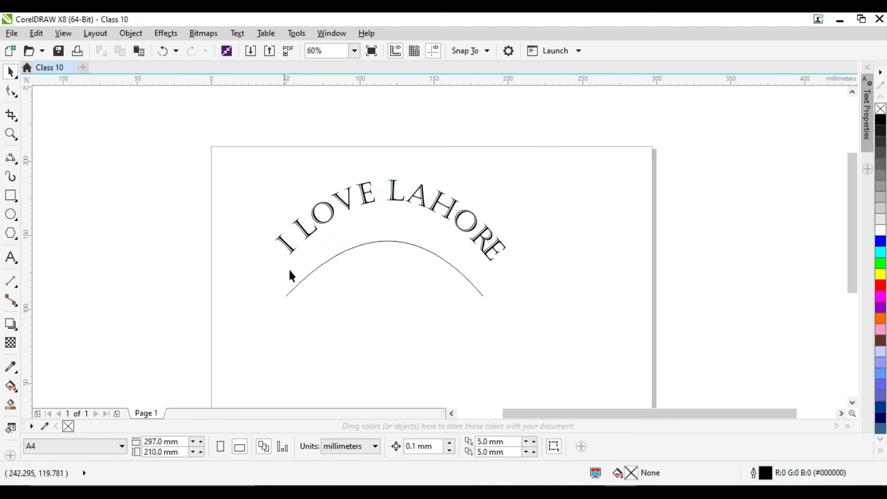
left_click(360, 245)
key("Delete")
- Convert the arched text to curves
left_click(372, 192)
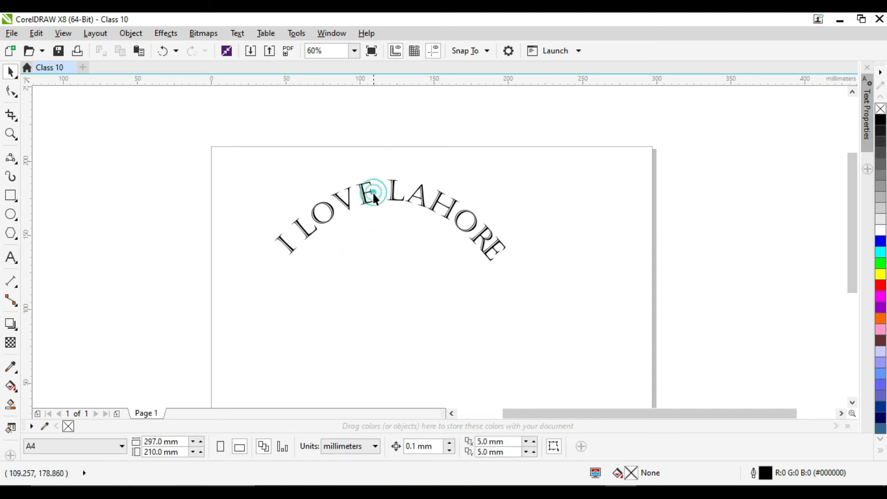
left_click(368, 194)
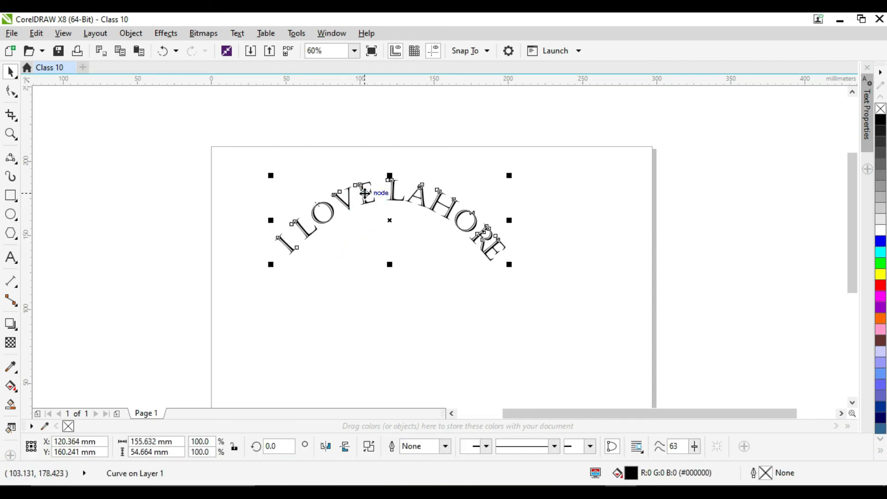
scroll(323, 211, "up", 5)
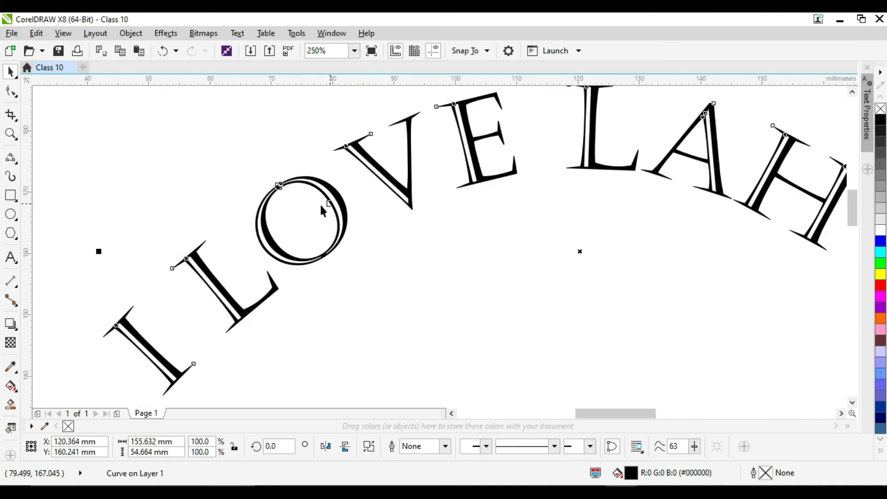
- Try reshaping the serif of the V in LOVE by dragging its nodes with the Shape tool, and undo the change
left_click(11, 91)
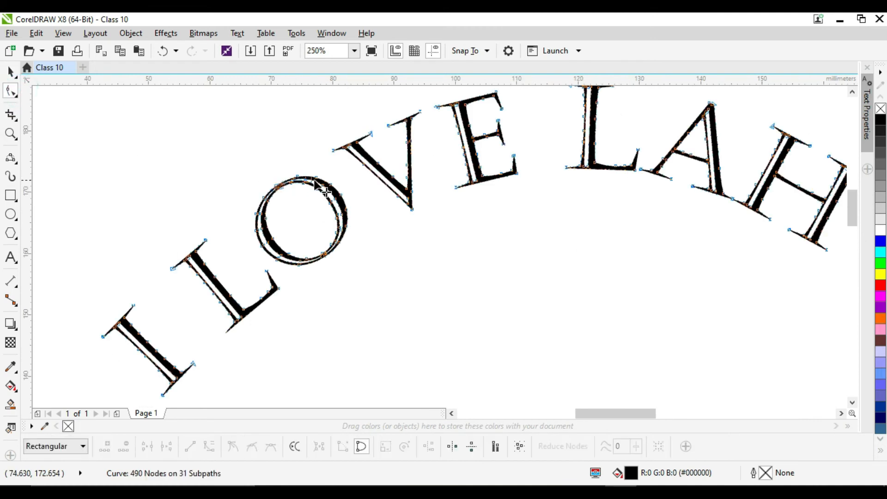
scroll(344, 149, "up", 5)
left_click_drag(340, 141, 337, 183)
scroll(346, 184, "down", 5)
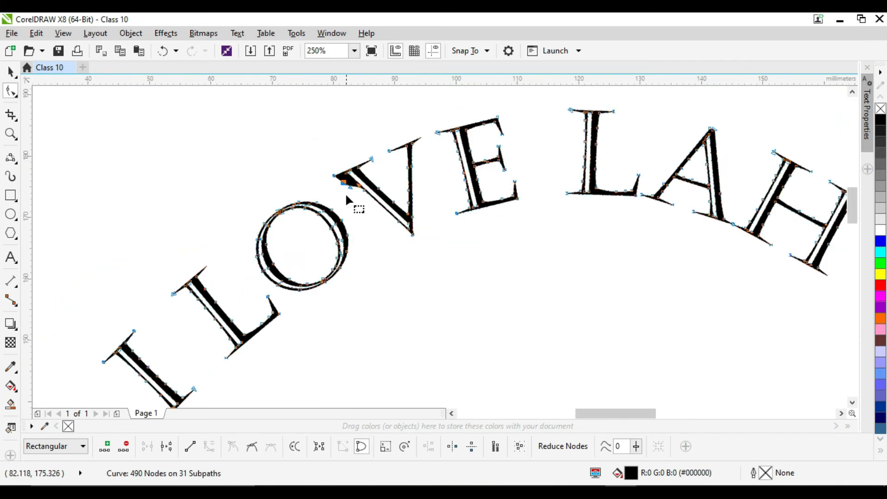
left_click_drag(346, 184, 342, 180)
key("ctrl+z")
key("ctrl+z")
- Distort the inner outline of the O in LOVE by pulling two of its nodes inward, and deselect the lettering
scroll(333, 231, "up", 6)
left_click_drag(335, 222, 138, 304)
scroll(137, 304, "down", 2)
scroll(141, 313, "down", 1)
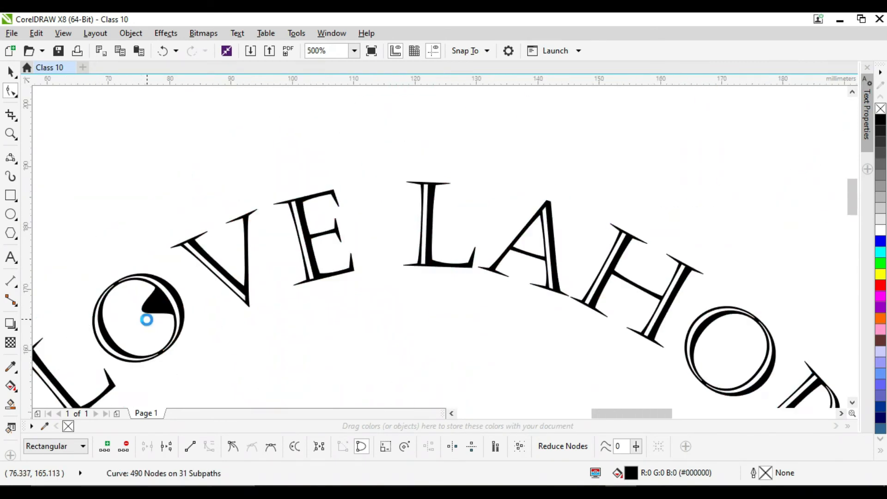
left_click_drag(131, 321, 130, 314)
scroll(146, 334, "down", 1)
left_click(223, 376)
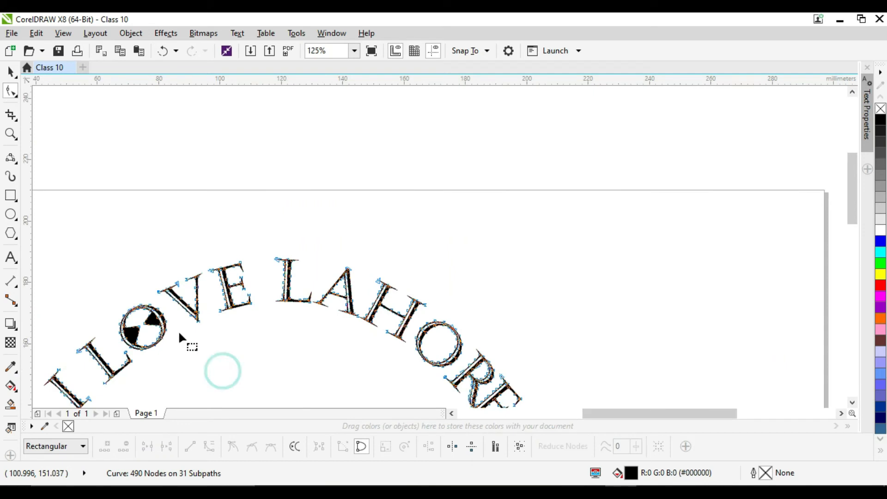
left_click(17, 60)
left_click(124, 133)
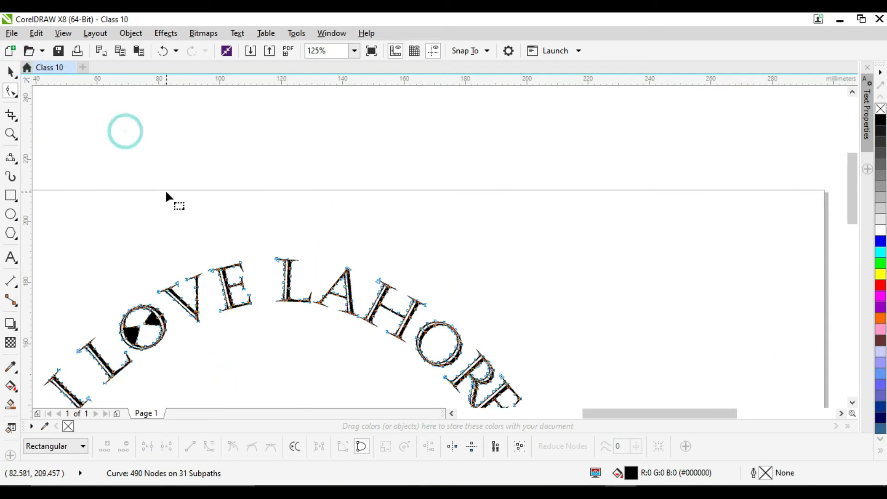
left_click(11, 71)
left_click(146, 169)
left_click_drag(853, 189, 851, 212)
left_click_drag(703, 418, 561, 420)
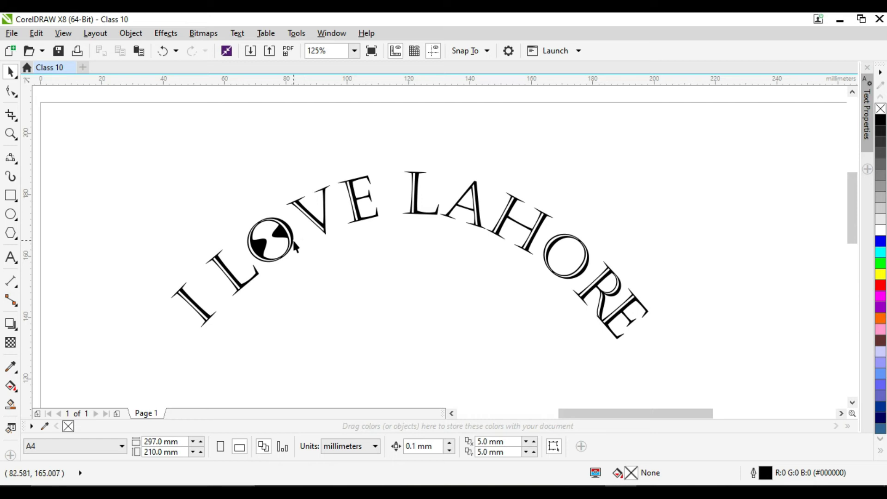
- Undo the edits back to the straight, unfitted text and its separate arched curve
key("ctrl+z")
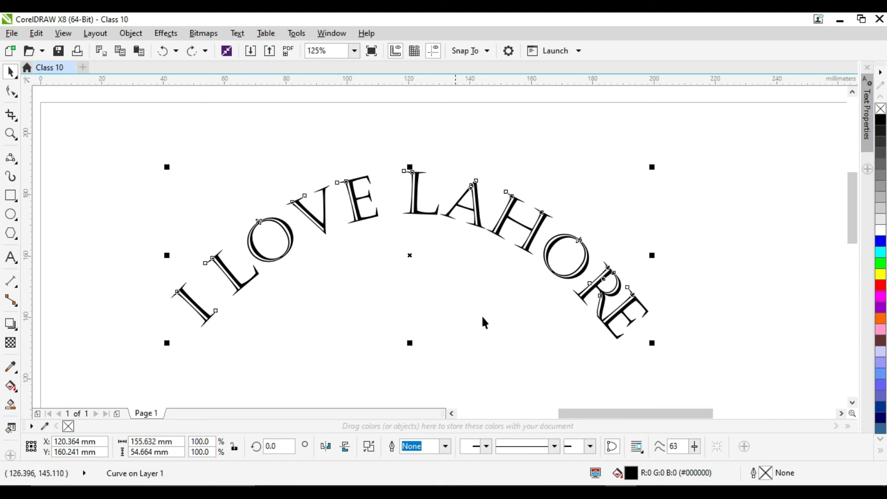
left_click(710, 176)
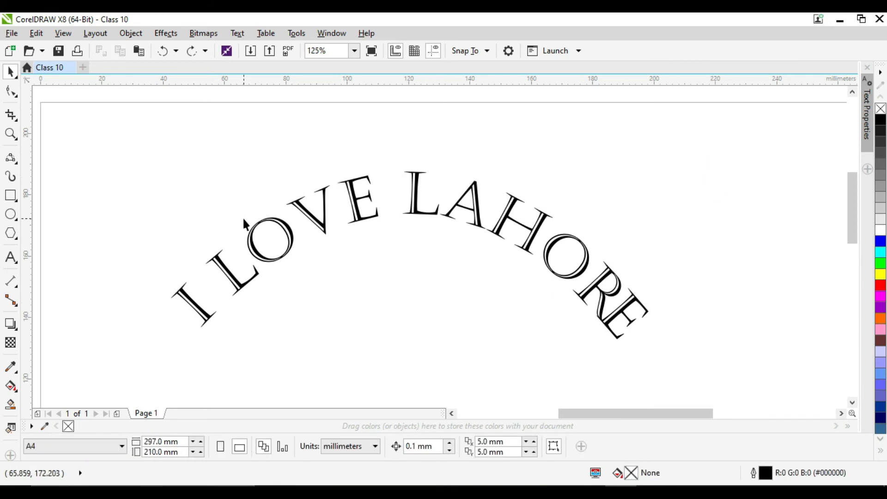
scroll(244, 221, "down", 2)
left_click(301, 212)
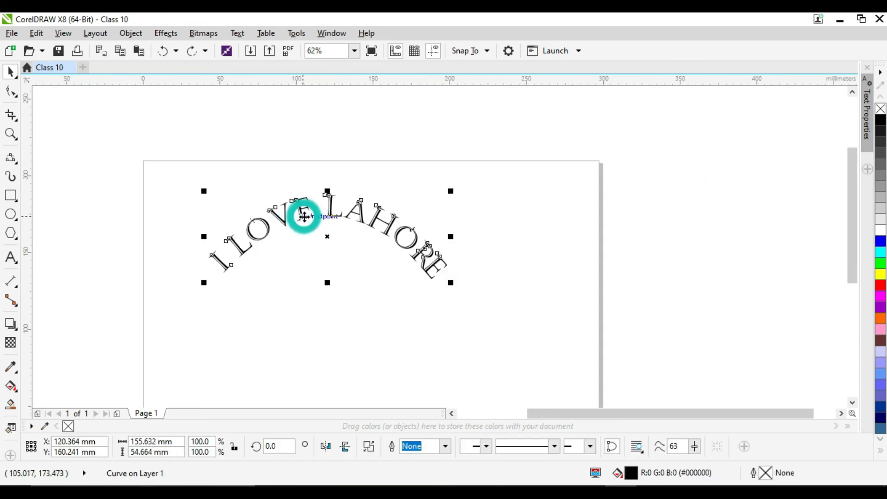
key("Delete")
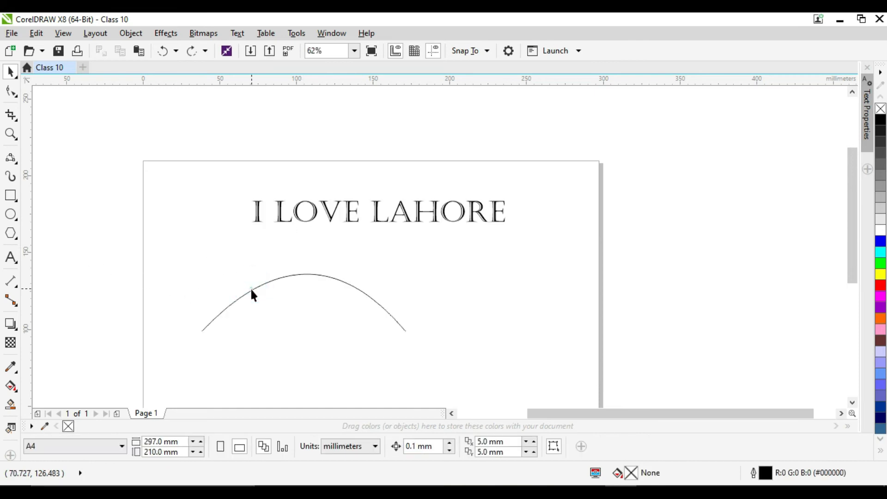
- Move the arched curve to the page's left edge and spread the text as five copies above and right of the page
left_click_drag(252, 290, 153, 309)
left_click_drag(343, 211, 491, 147)
left_click_drag(545, 148, 728, 200)
left_click_drag(730, 201, 721, 262)
left_click_drag(721, 263, 733, 308)
left_click_drag(227, 294, 227, 289)
- Draw a square about 147 mm wide on the page and a larger circle off the page to its left
left_click(16, 198)
left_click_drag(325, 174, 551, 318)
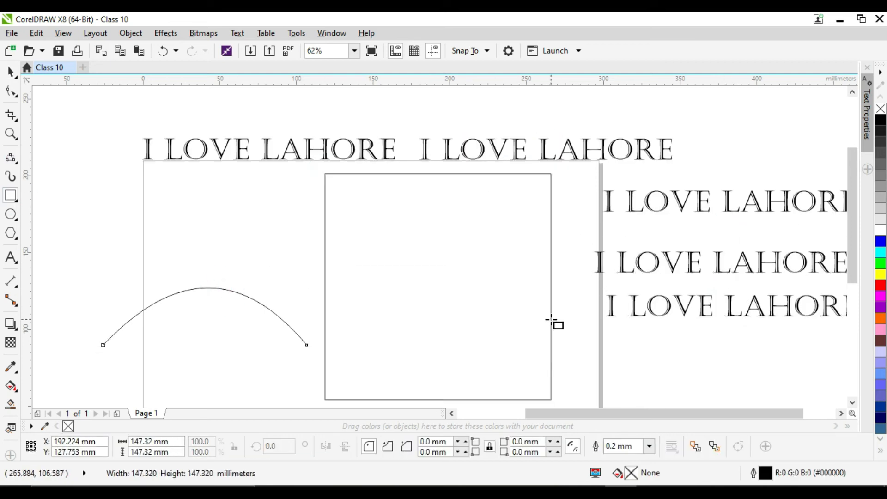
scroll(504, 279, "down", 2)
left_click(7, 212)
left_click_drag(227, 204, 336, 288)
- Draw a five-sided polygon about 240 by 228 mm beyond the circle, and a five-pointed star above and left of the page
left_click(10, 233)
left_click_drag(125, 137, 218, 225)
left_click(16, 238)
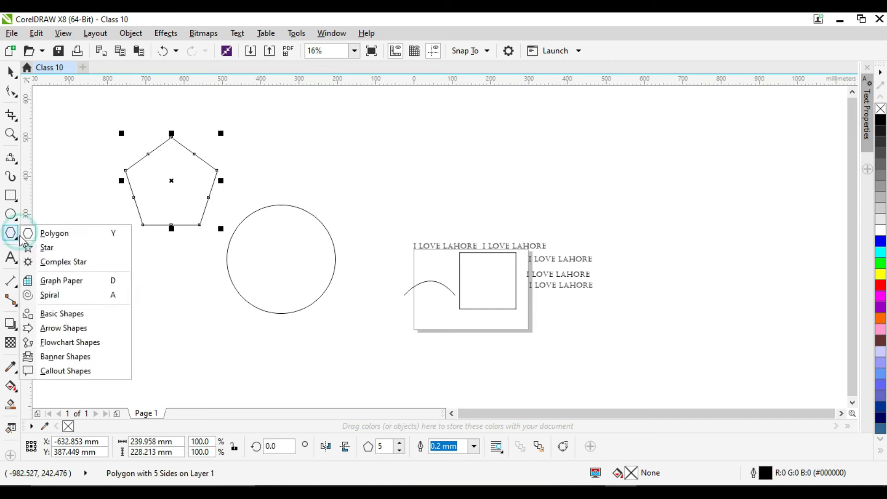
left_click(57, 246)
left_click_drag(341, 120, 429, 203)
- Move the arched curve below and left of the page and enlarge it, and shift the square down to the page's lower edge
left_click(14, 77)
left_click_drag(438, 282, 395, 369)
left_click_drag(337, 327, 371, 338)
left_click_drag(488, 281, 484, 301)
- Move one text copy to about X -8 mm, Y 249 mm above the page and enlarge it to about 358 mm wide
scroll(420, 214, "up", 1)
scroll(504, 265, "up", 1)
scroll(535, 290, "down", 1)
left_click_drag(533, 288, 460, 264)
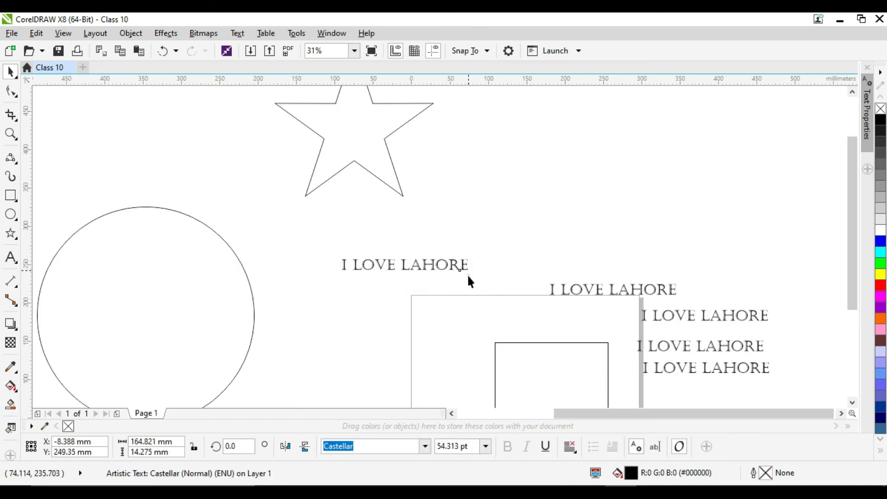
left_click(476, 287)
left_click(457, 271)
left_click_drag(471, 272, 546, 341)
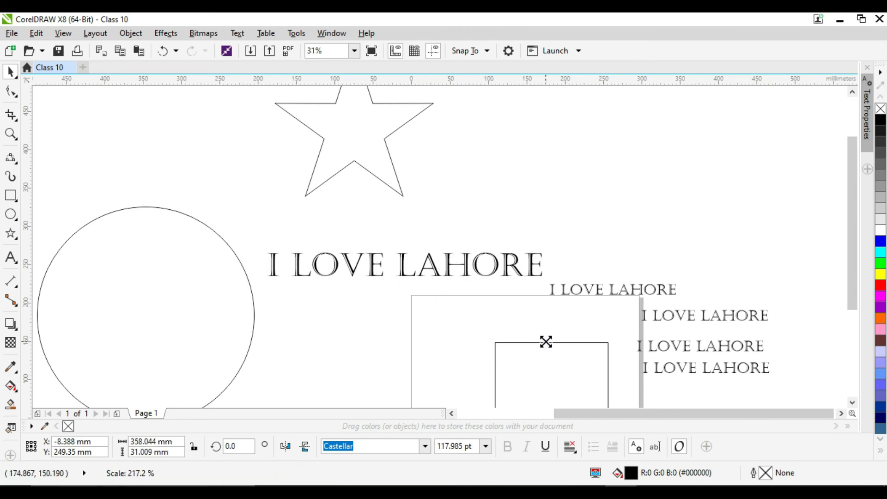
- Place a copy of the enlarged text above and right of the original, centred at about X 290 mm, Y 324 mm
left_click_drag(406, 260, 634, 206)
right_click(634, 206)
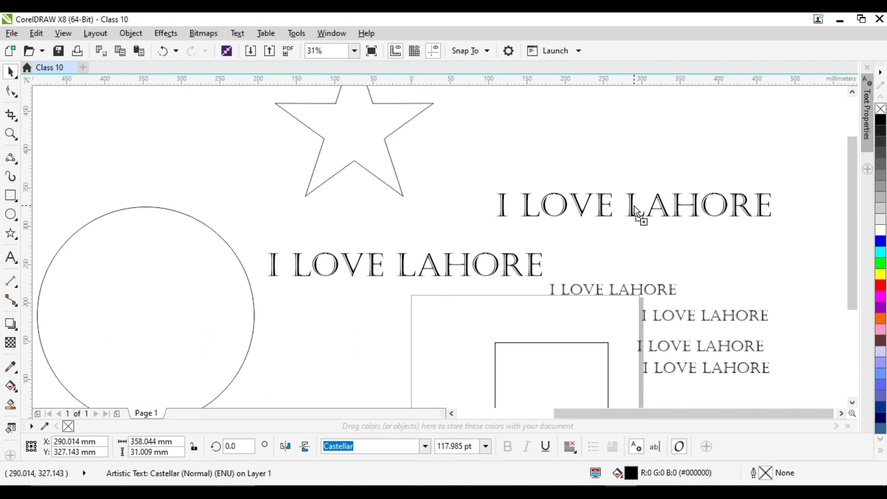
left_click_drag(634, 206, 634, 209)
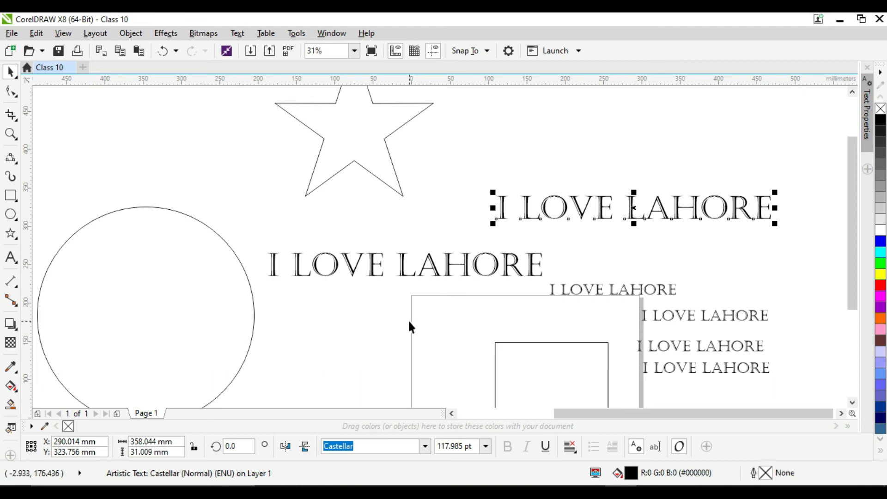
- Delete the four smaller text copies and add three more copies of the enlarged text above the page
scroll(417, 318, "down", 2)
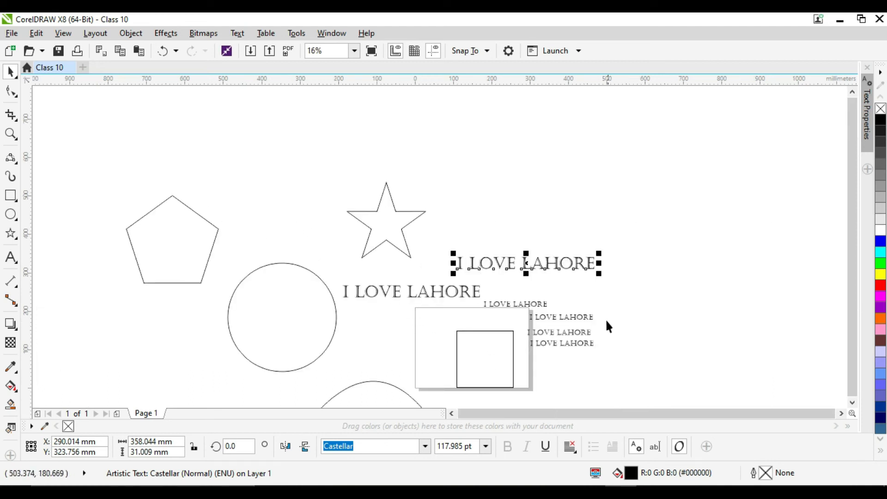
left_click_drag(631, 378, 476, 362)
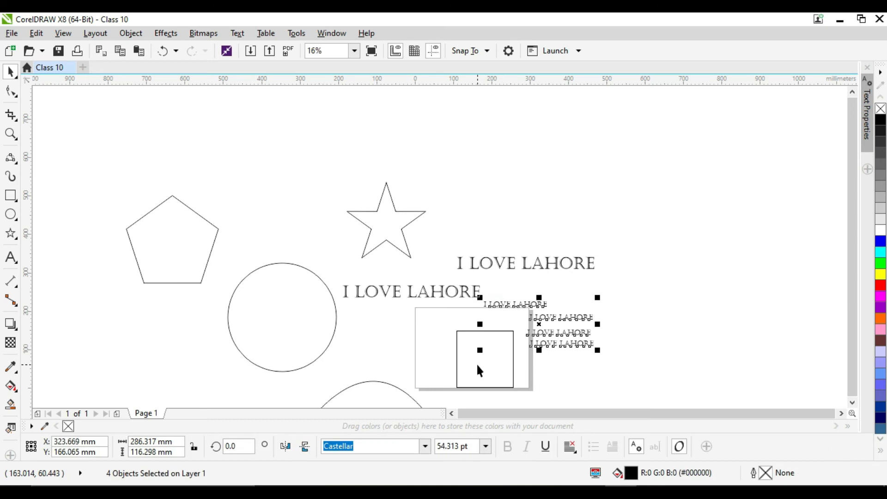
key("Delete")
left_click_drag(537, 262, 595, 229)
left_click(663, 314)
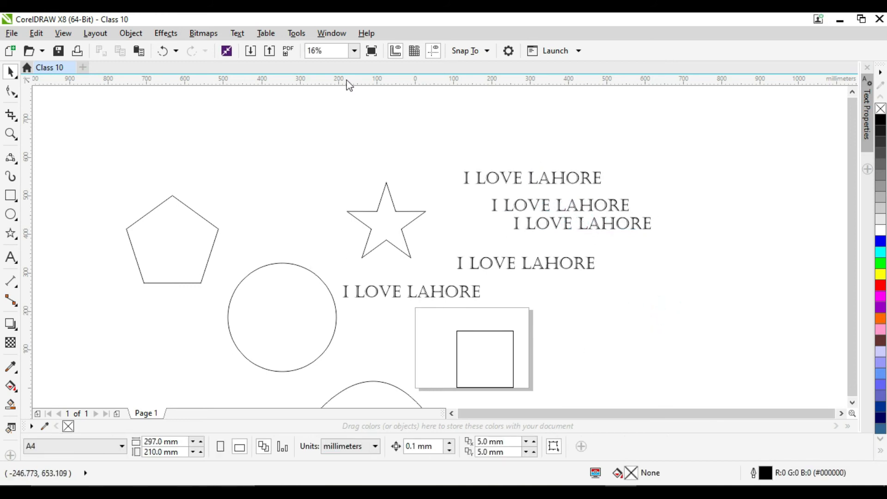
- Fit the text copy just above the page to the outside of the circle, centred over its top
left_click(458, 290)
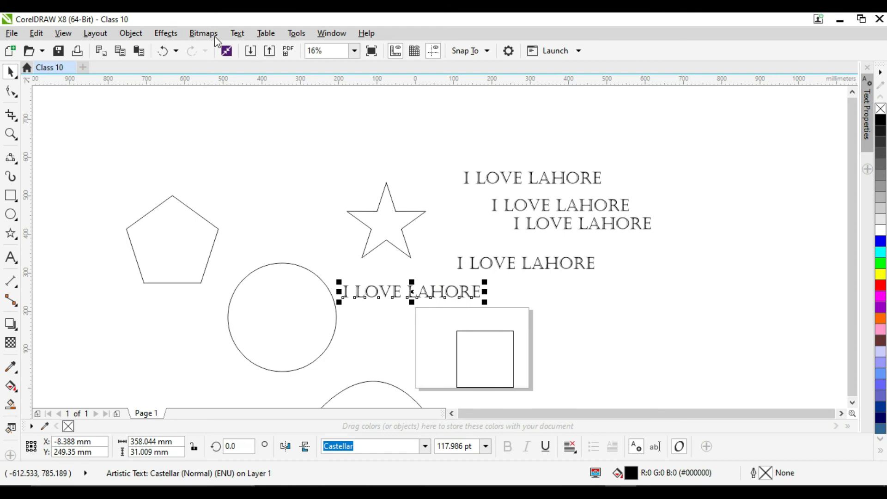
left_click(233, 34)
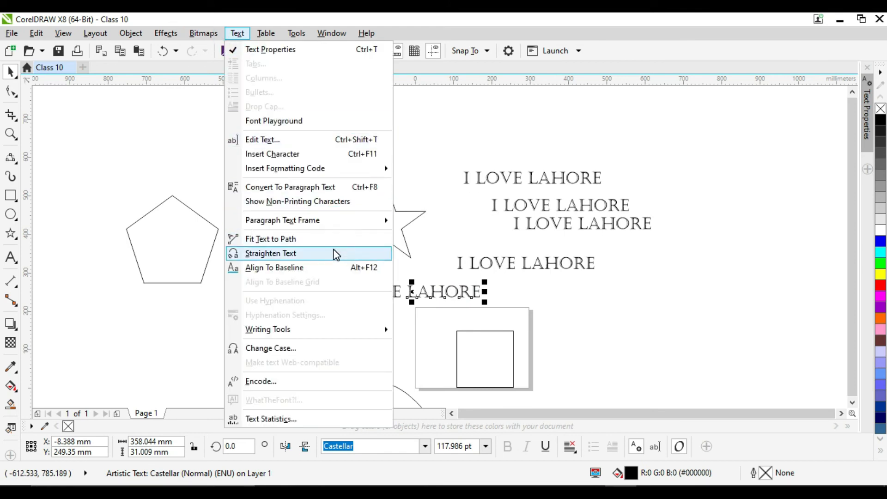
left_click(328, 237)
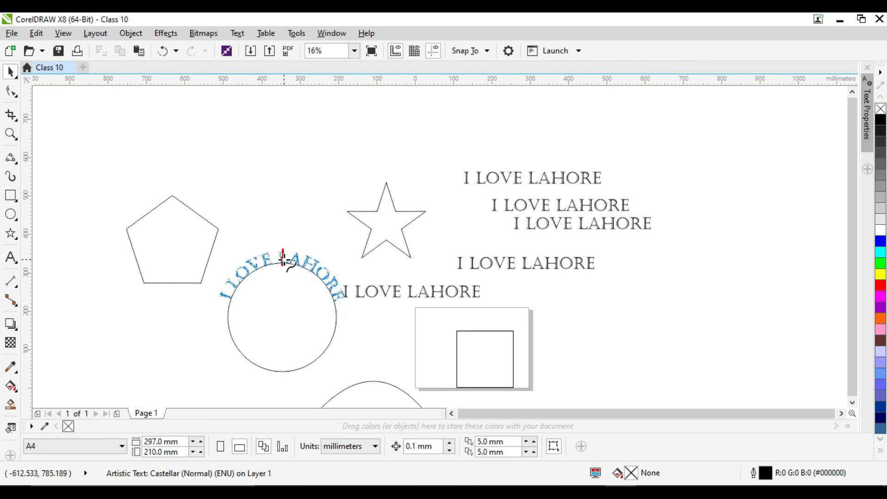
left_click(283, 258)
left_click(359, 349)
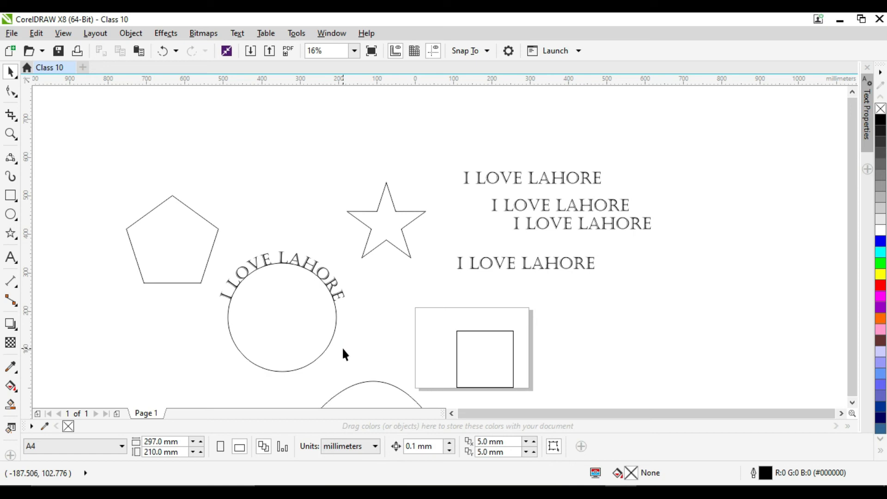
- Break the circle text apart from its path and delete the circle, keeping only the arched lettering
left_click(312, 321)
key("ctrl+k")
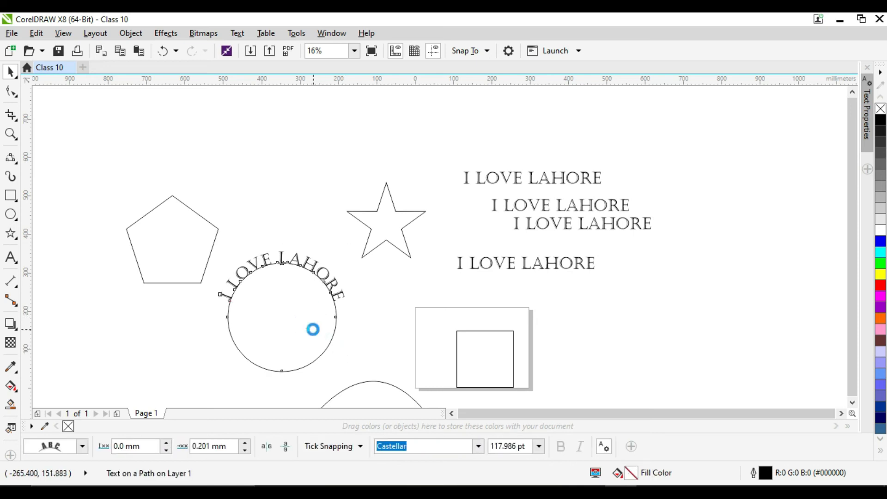
left_click(372, 335)
left_click_drag(327, 321, 331, 367)
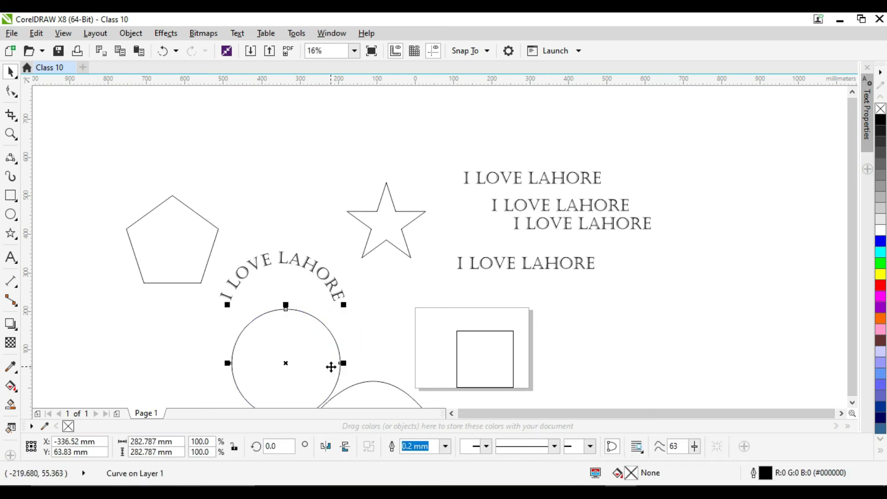
key("Delete")
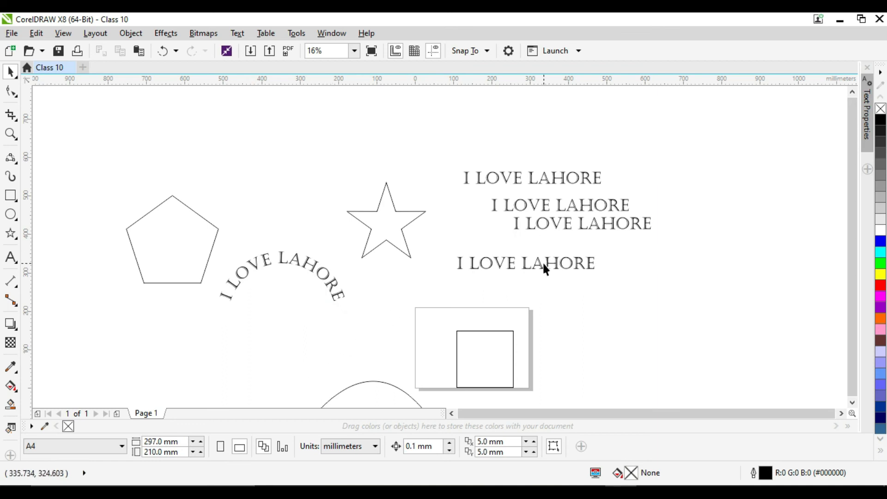
- Fit the lowest remaining straight text copy to the outline of the square on the page
left_click(499, 262)
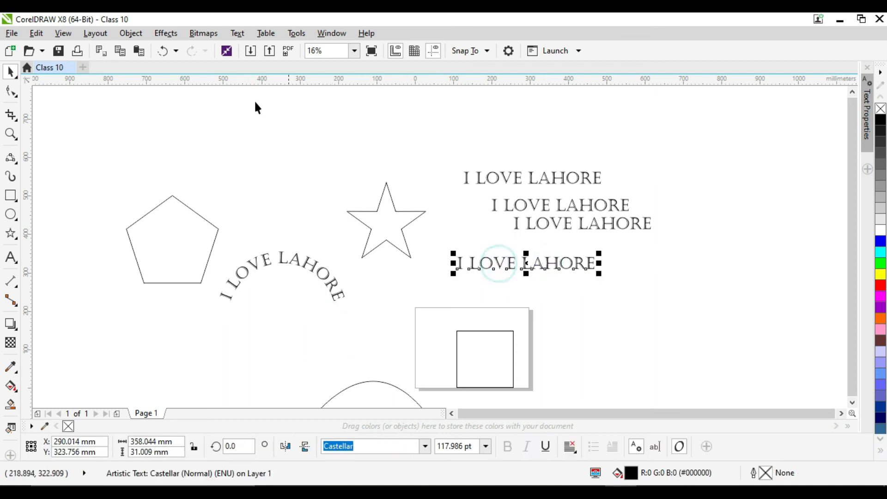
left_click(237, 33)
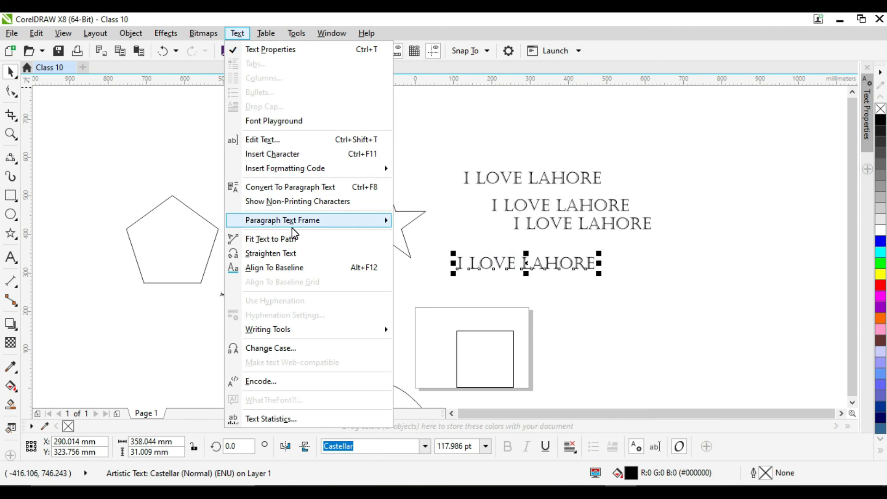
left_click(418, 272)
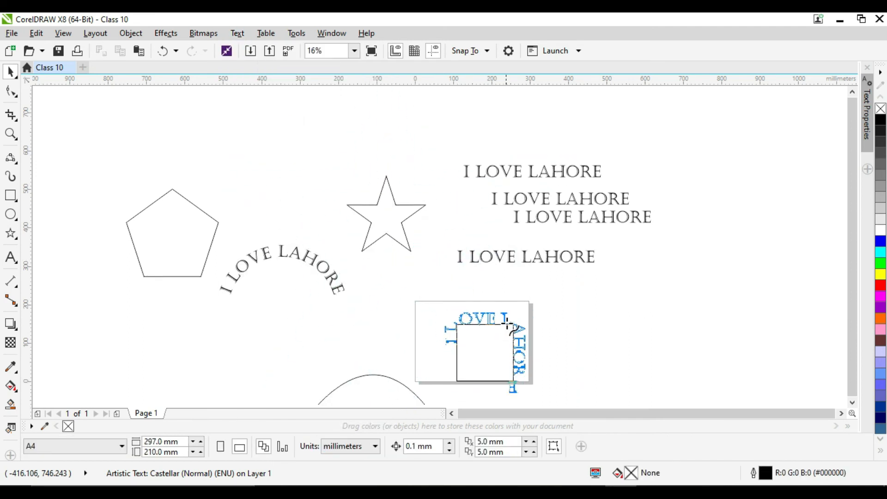
left_click(515, 329)
scroll(575, 388, "down", 2)
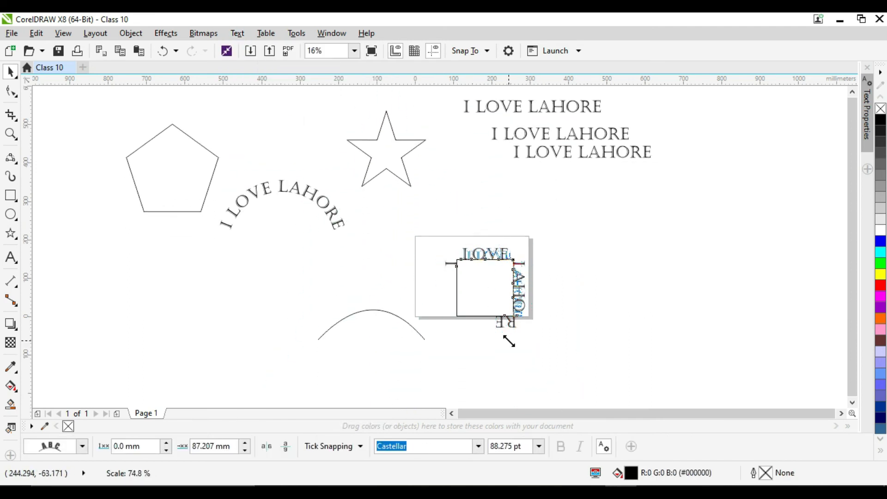
- Enlarge the square with its fitted text and adjust the text to run outside the square's upper and right sides
left_click_drag(453, 320, 410, 358)
left_click_drag(461, 305, 490, 272)
left_click(574, 319)
left_click(546, 301)
left_click_drag(554, 326, 584, 353)
left_click(595, 326)
left_click_drag(567, 253, 583, 278)
left_click(602, 324)
left_click(556, 211)
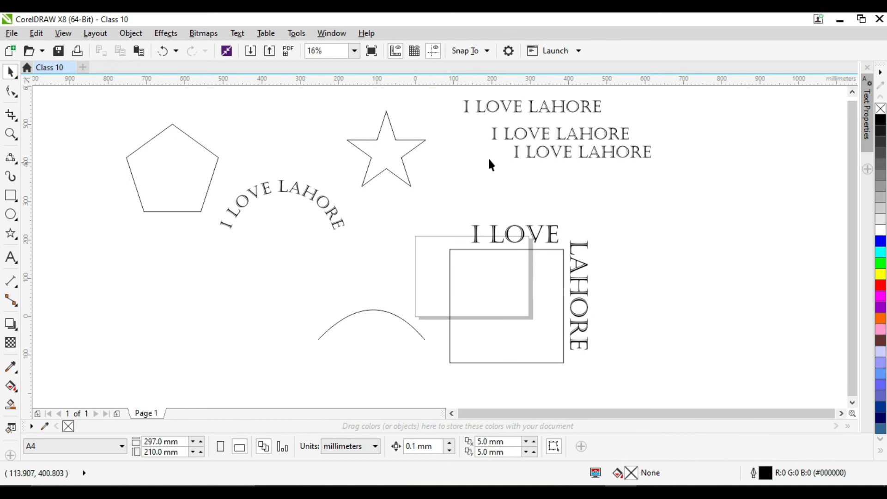
- Fit the lowest remaining straight text copy to the star, offset outward along its upper-right arm
left_click(517, 155)
left_click(235, 35)
left_click(268, 330)
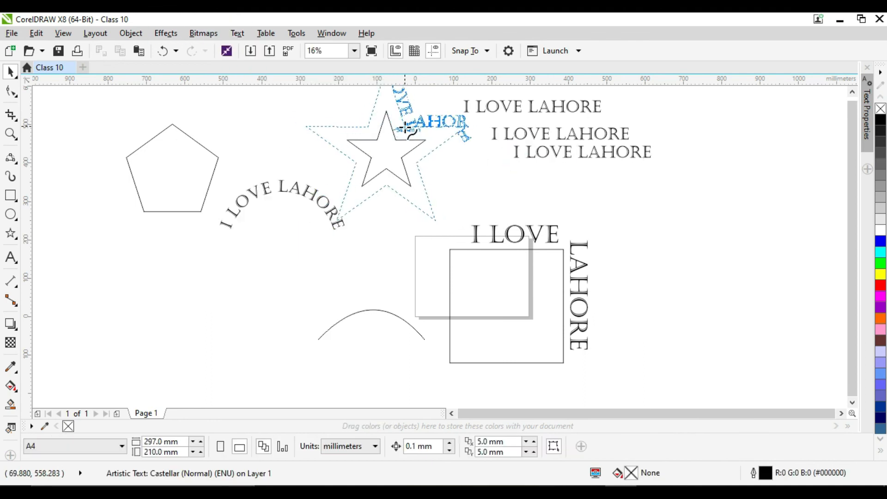
left_click(414, 129)
left_click(209, 156)
- Fit the lower of the two remaining straight text copies to the pentagon, centred over its top corner
left_click(511, 135)
left_click(237, 34)
left_click(268, 330)
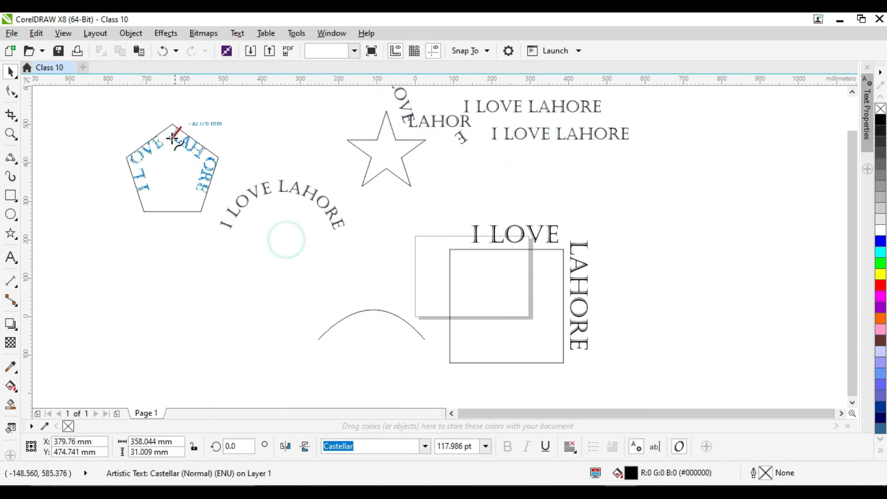
left_click(181, 131)
- Fit the last straight text copy to the arched curve below and left of the page
left_click(531, 107)
left_click(237, 34)
left_click(268, 330)
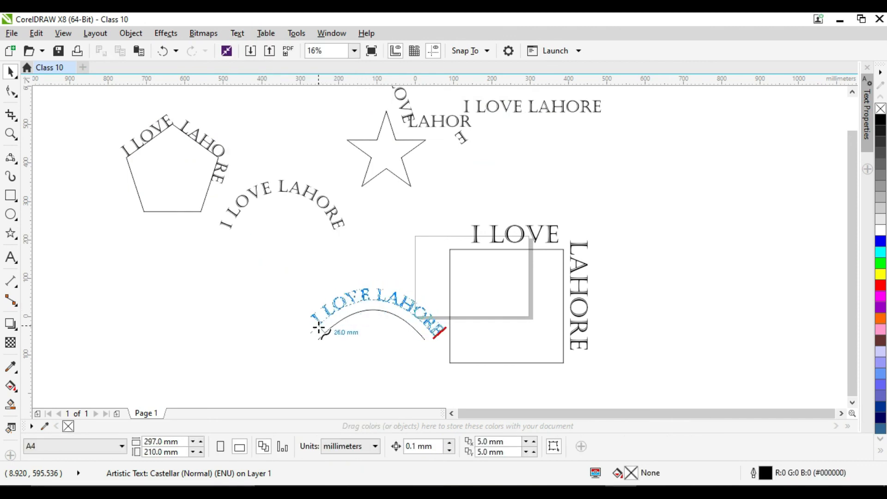
left_click(370, 311)
left_click(444, 224)
- Shrink the fitted texts with their shapes and move them together over the page
scroll(444, 224, "down", 1)
left_click_drag(243, 127, 620, 314)
left_click_drag(364, 202, 413, 234)
left_click_drag(407, 263, 421, 275)
left_click_drag(324, 187, 349, 274)
- Break the fitted texts apart from their paths and delete the leftover path shapes
left_click(527, 177)
left_click(364, 207)
key("ctrl+k")
key("Delete")
left_click(414, 183)
key("ctrl+k")
left_click(420, 191)
key("Delete")
left_click(478, 243)
key("Delete")
left_click(435, 279)
key("ctrl+k")
left_click(513, 321)
left_click_drag(440, 282, 447, 307)
left_click(428, 276)
key("Delete")
- Rearrange and resize the loose path-shaped texts around the page and delete the unneeded piece
left_click_drag(367, 208, 475, 260)
left_click_drag(481, 282, 449, 260)
left_click(438, 168)
left_click_drag(460, 183, 470, 246)
left_click(504, 240)
left_click(508, 252)
left_click_drag(518, 286, 440, 231)
left_click(443, 255)
left_click(439, 252)
left_click(455, 313)
key("Delete")
- Arrange the circle, pentagon and star texts down the page's left half, beside the square text along the upper and right edges
left_click(10, 134)
scroll(458, 243, "up", 4)
left_click(10, 71)
left_click_drag(345, 182, 374, 170)
left_click_drag(354, 275, 390, 241)
left_click_drag(484, 286, 377, 350)
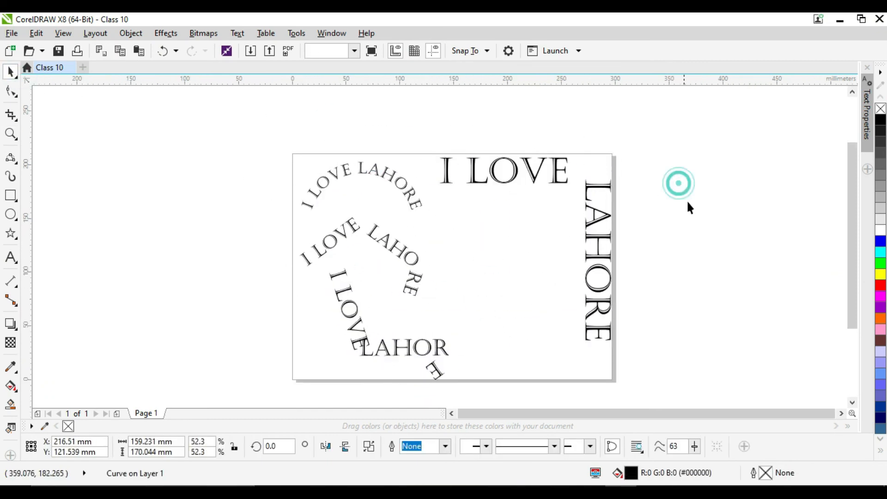
left_click(710, 232)
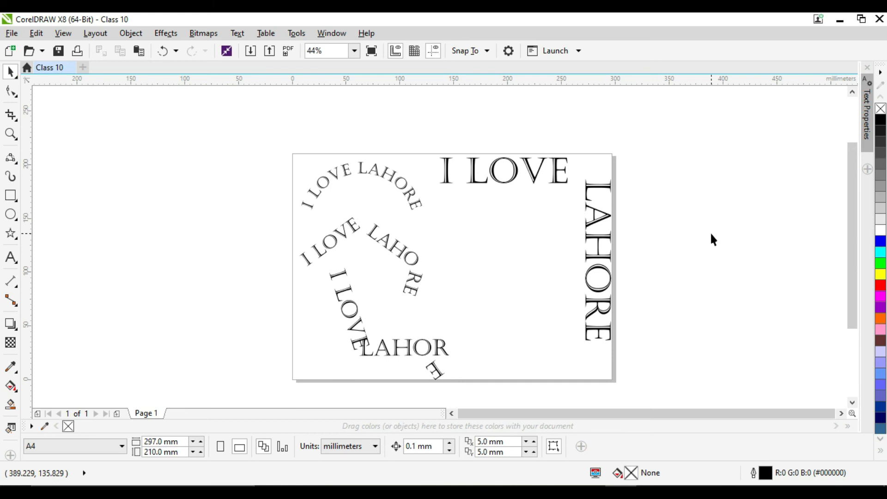
- Delete all four path-shaped texts, including the star text, to empty the page
left_click_drag(296, 99, 646, 383)
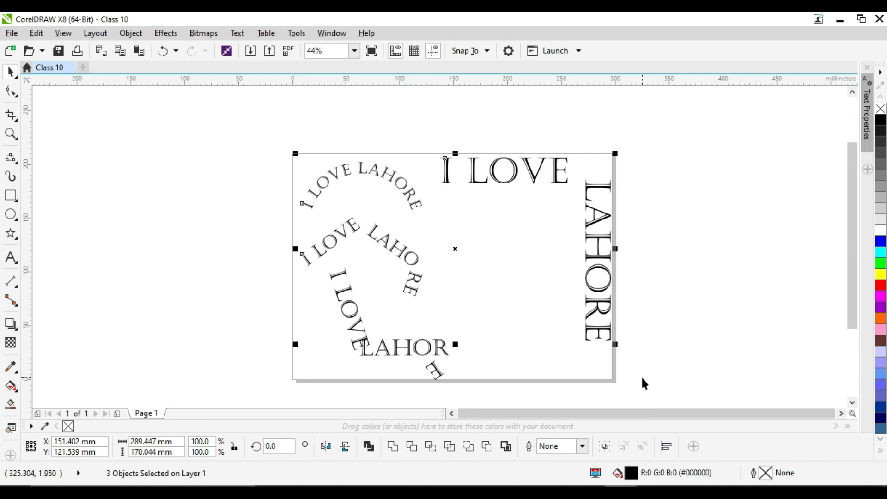
key("Delete")
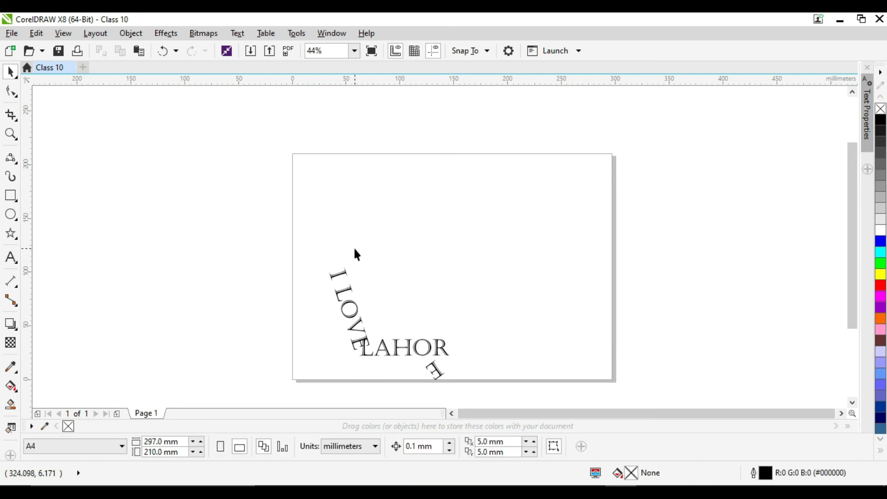
left_click(345, 317)
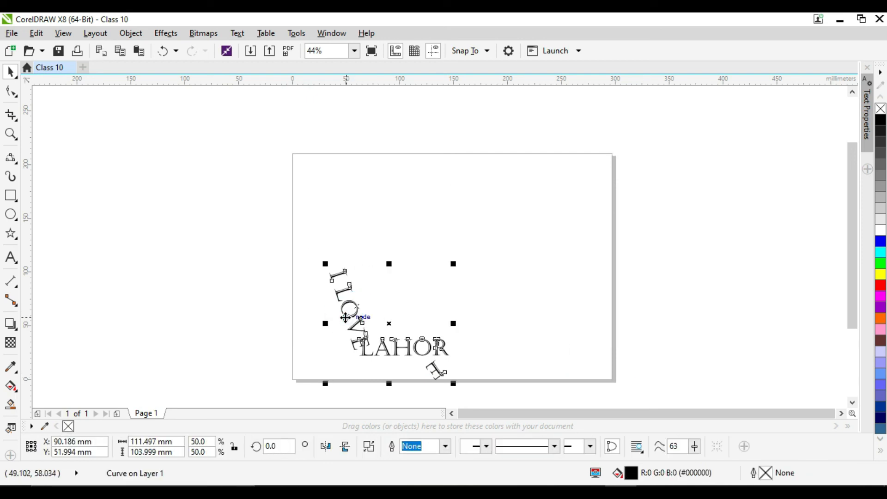
key("Delete")
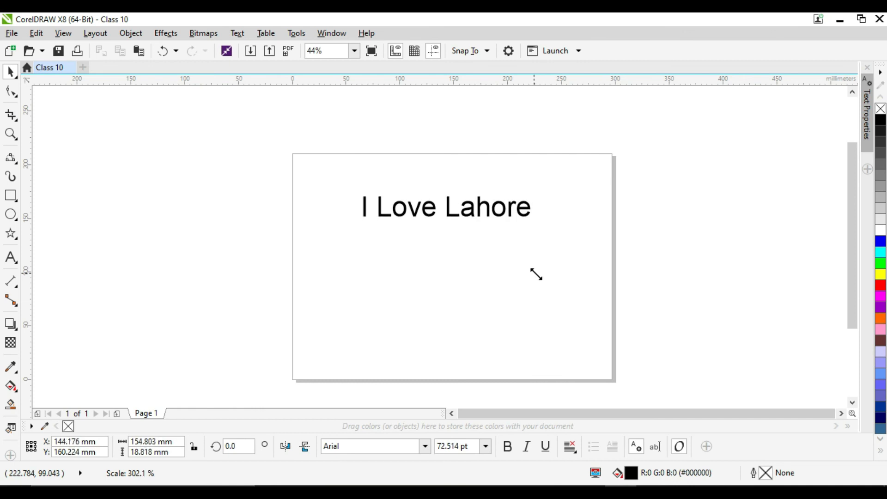
- Add the artistic text "I Love Lahore" in Arial to the page's upper part and enlarge it to about 170 mm wide
left_click_drag(535, 273, 551, 290)
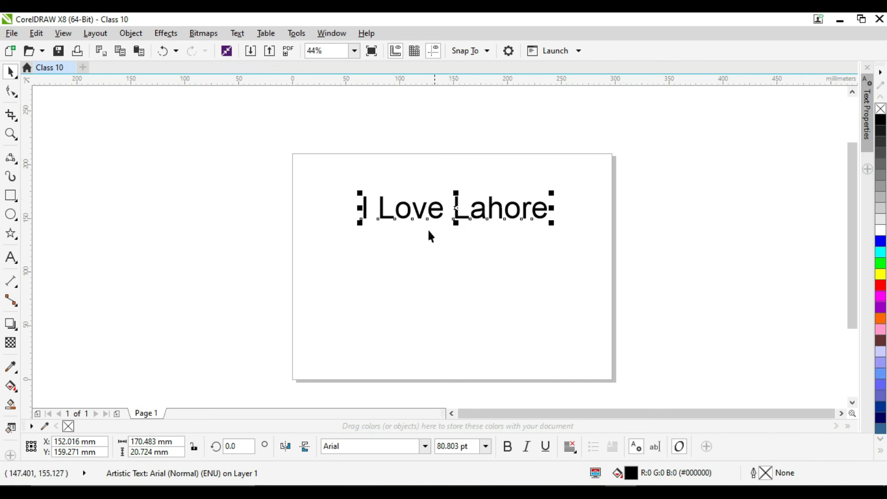
- Draw a rectangle about 225 by 33 mm below the text and fill it with dark green (#009A00)
left_click(10, 195)
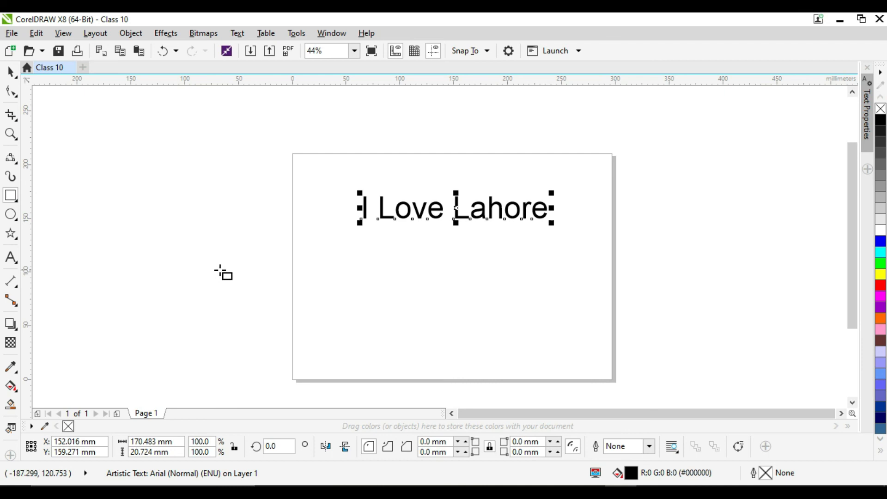
left_click_drag(328, 248, 570, 282)
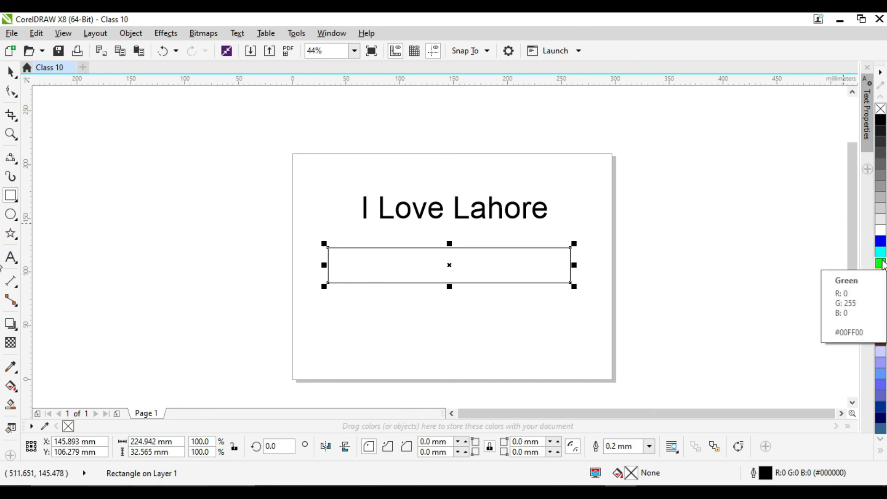
left_click_drag(881, 264, 859, 277)
left_click(866, 288)
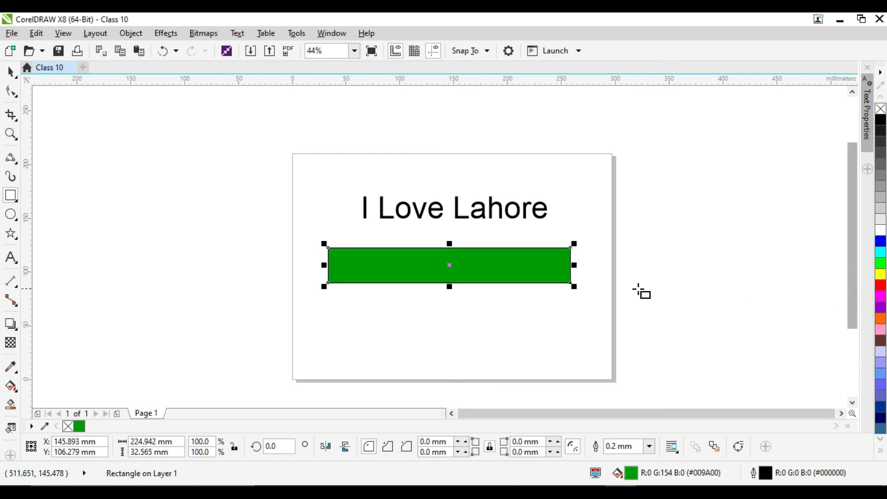
- Move the "I Love Lahore" text onto the green rectangle and fill it with yellow
left_click(11, 71)
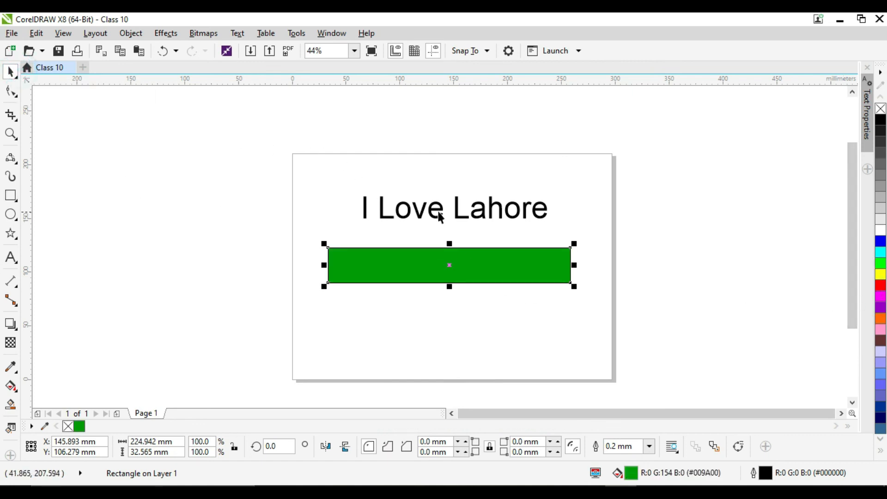
left_click_drag(444, 207, 442, 264)
left_click(882, 276)
left_click(712, 228)
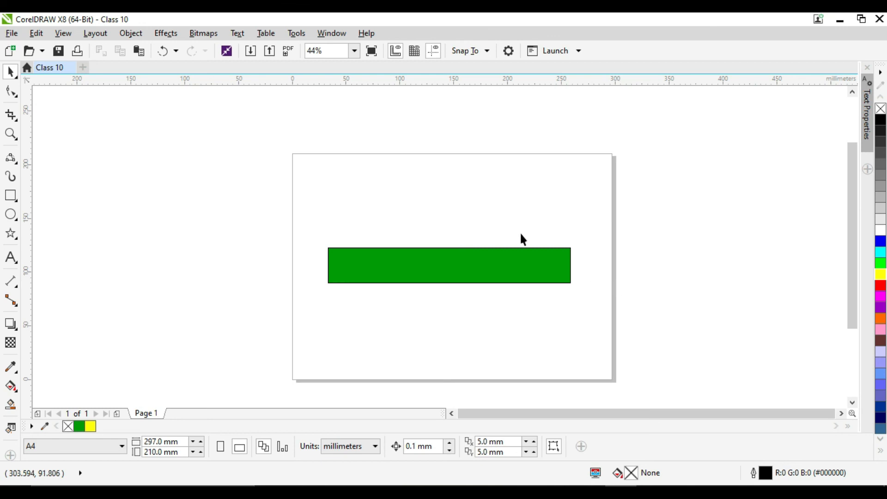
- Switch the green rectangle between the back and front of the stacking order, leaving it behind the yellow text
left_click(490, 250)
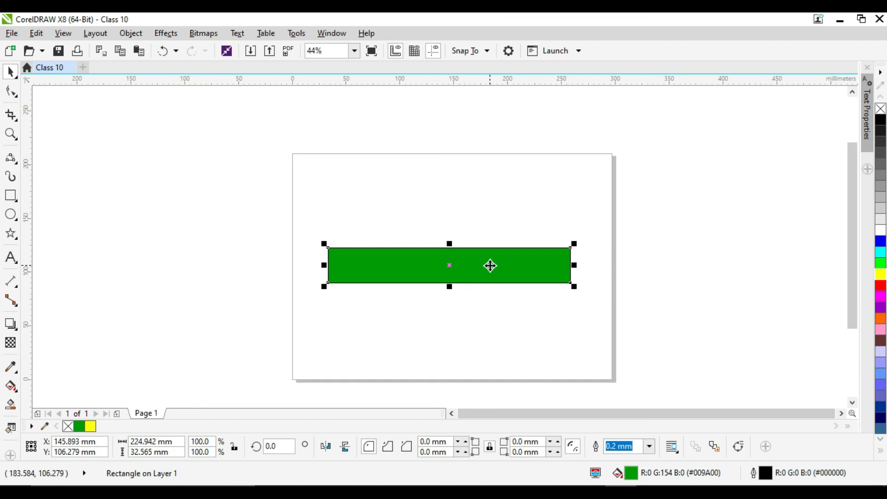
key("shift+Page_Down")
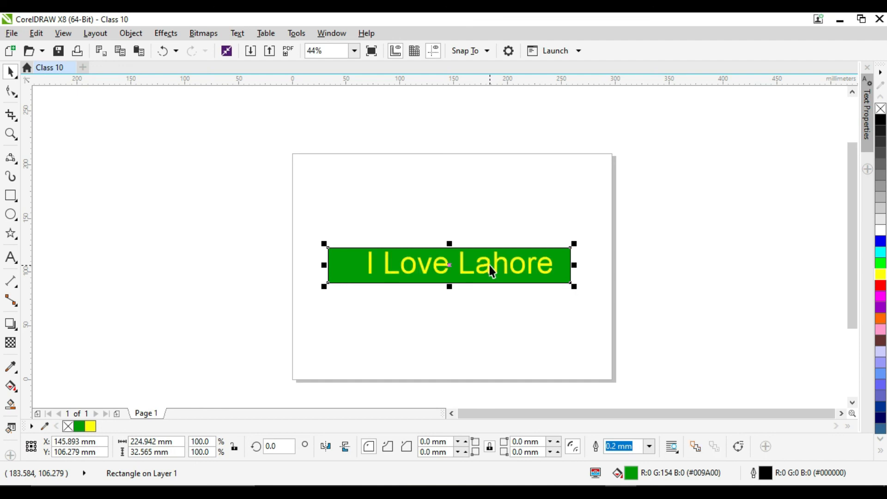
key("shift+Page_Up")
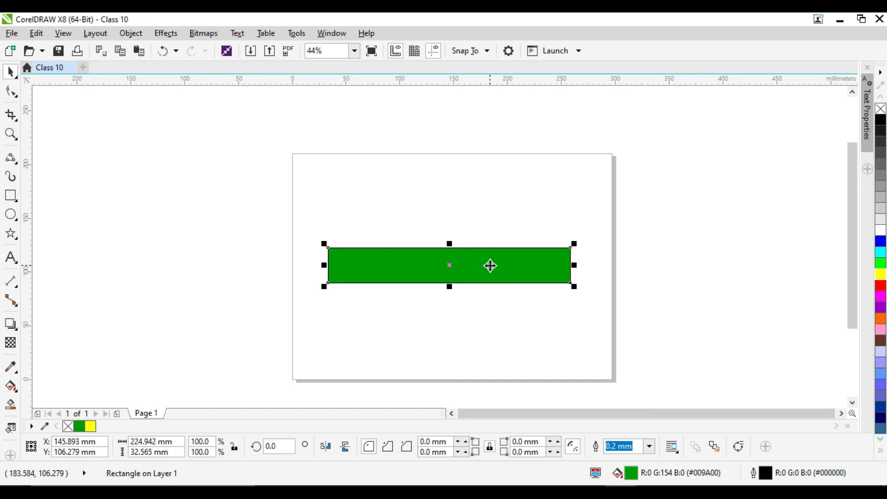
key("shift+Page_Down")
key("shift+Page_Up")
key("shift+Page_Down")
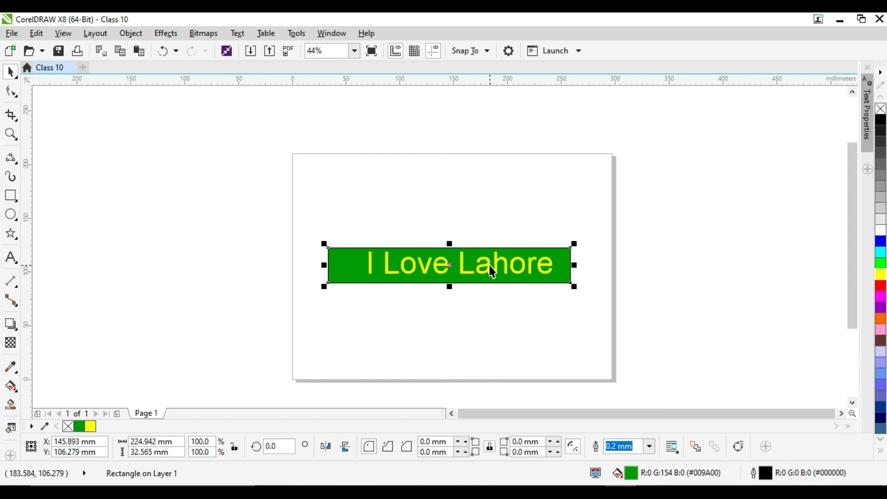
- Reposition the yellow text over the green rectangle, with its centre at about X 135 mm, Y 108 mm
left_click_drag(481, 270, 474, 270)
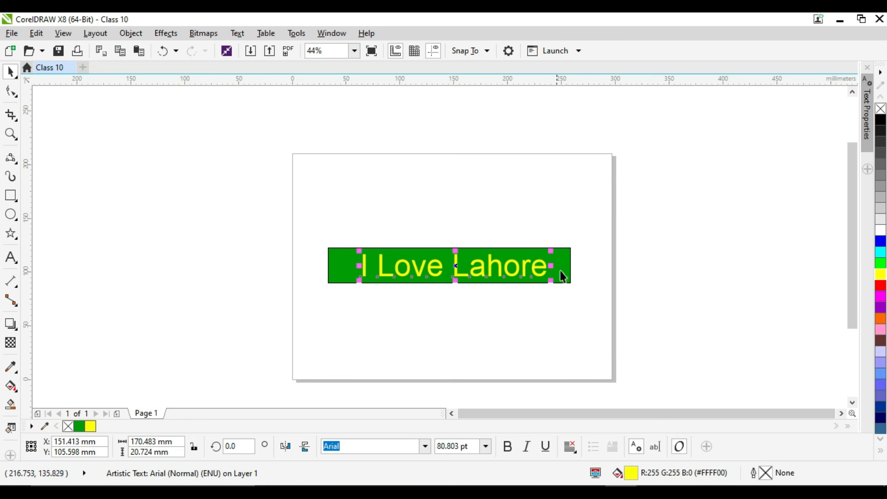
left_click(578, 269)
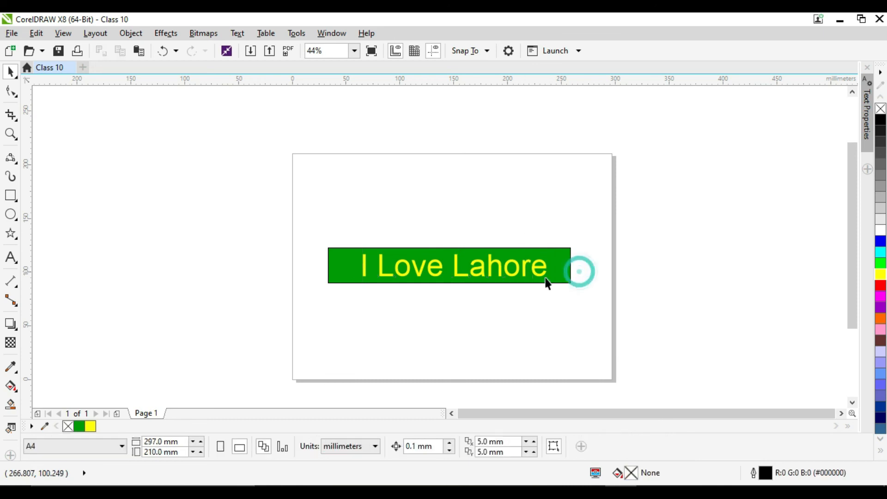
left_click(440, 252)
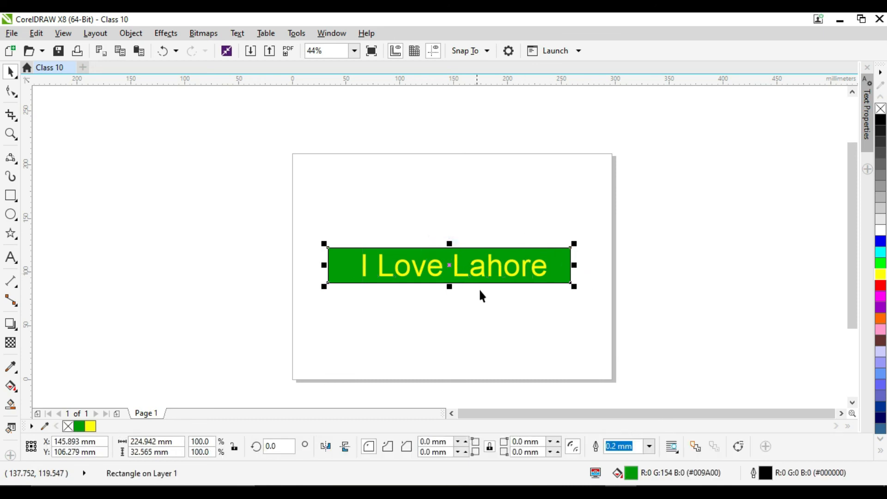
left_click(607, 243)
left_click(526, 263)
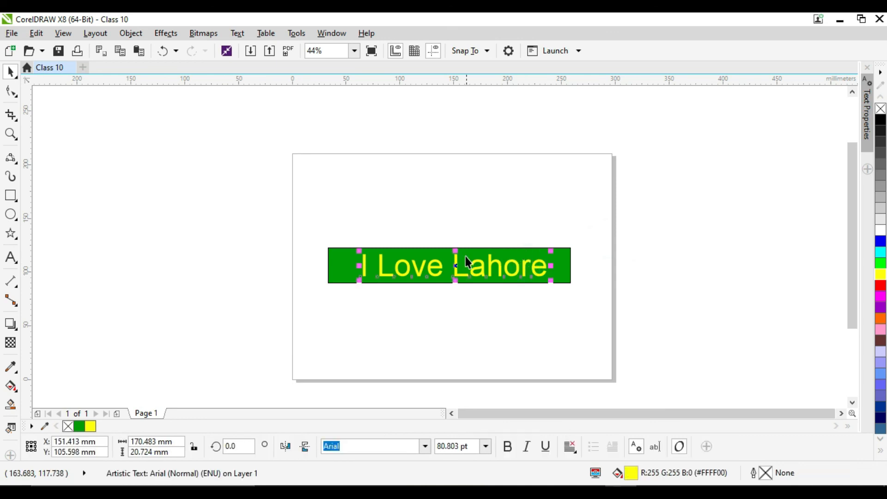
left_click_drag(408, 277, 397, 258)
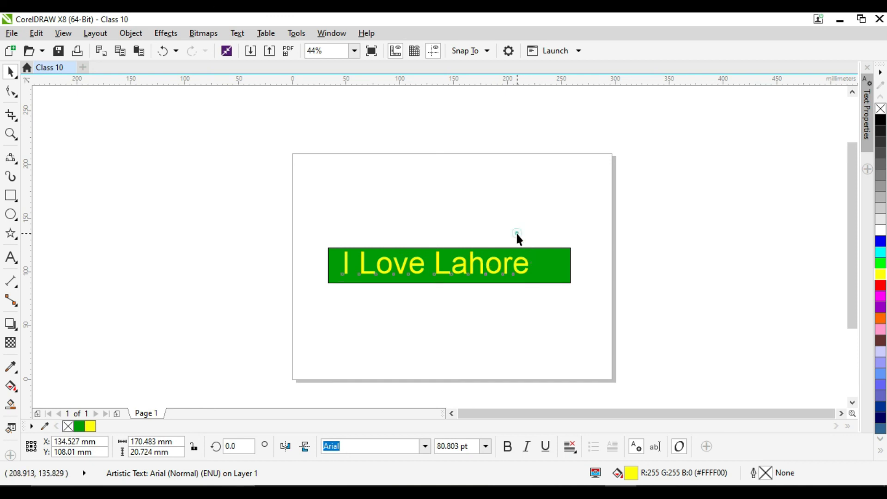
- Select the yellow text together with the green rectangle and centre the text on it both horizontally and vertically
left_click(336, 234)
left_click_drag(317, 224, 595, 307)
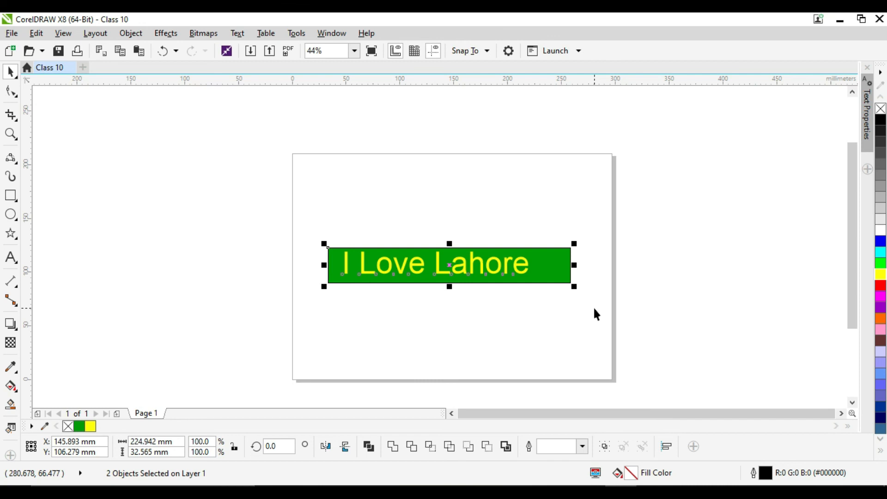
key("c")
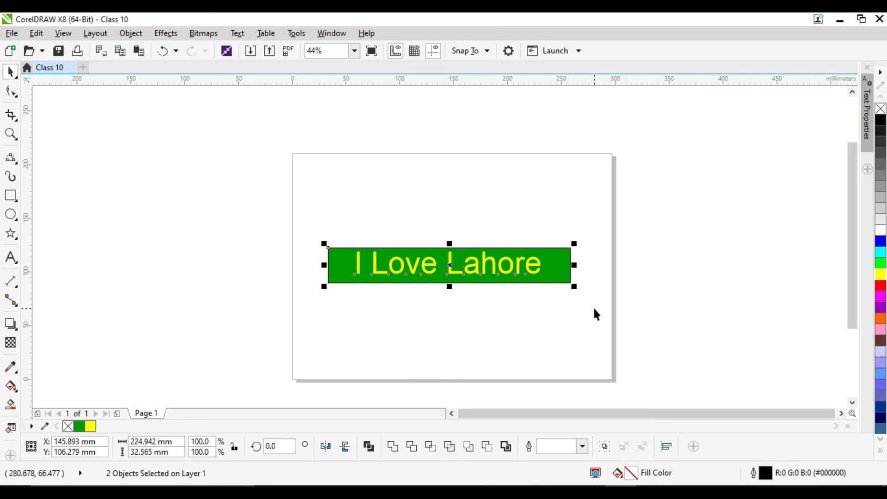
key("e")
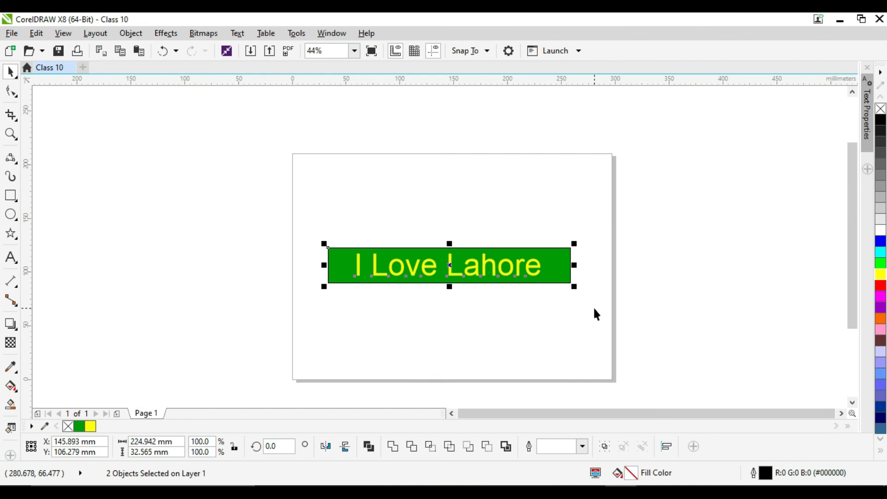
- Try left and right alignment of the text against the green rectangle, ending with it centred horizontally and nothing selected
key("l")
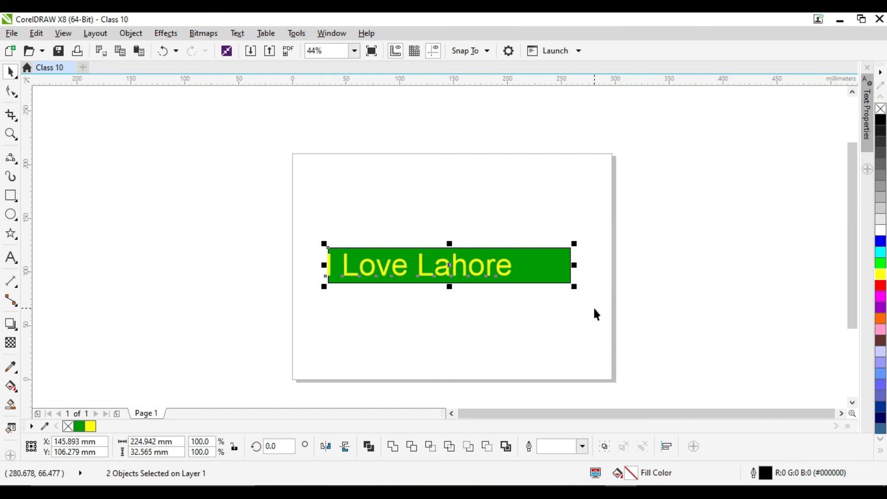
key("r")
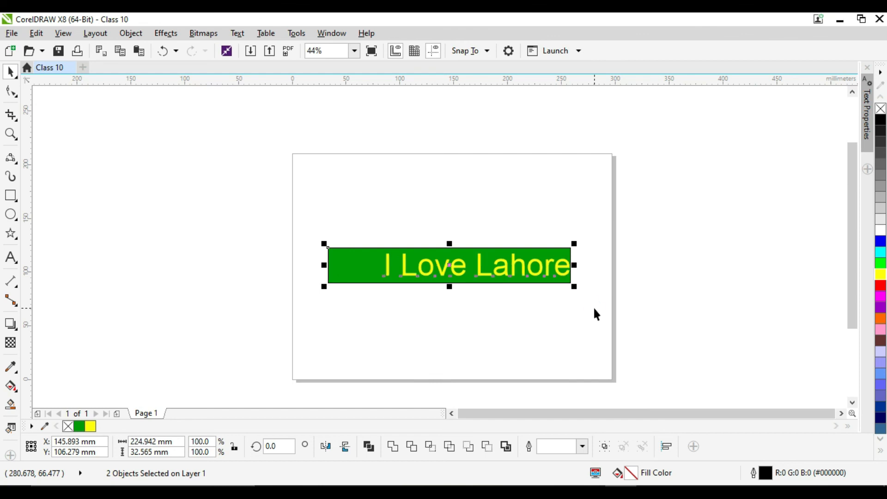
key("c")
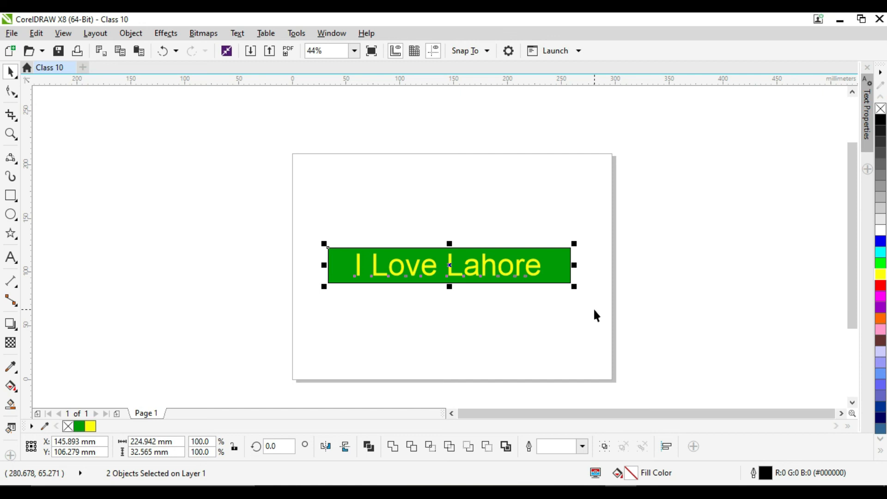
left_click(594, 310)
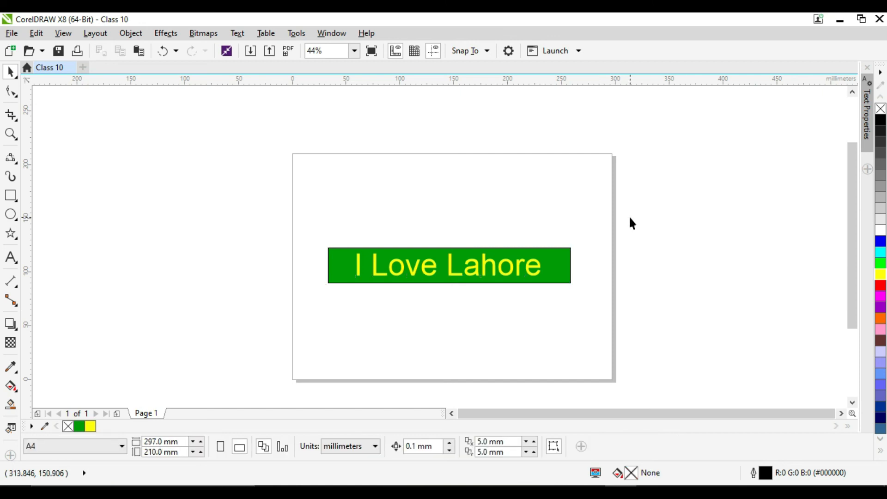